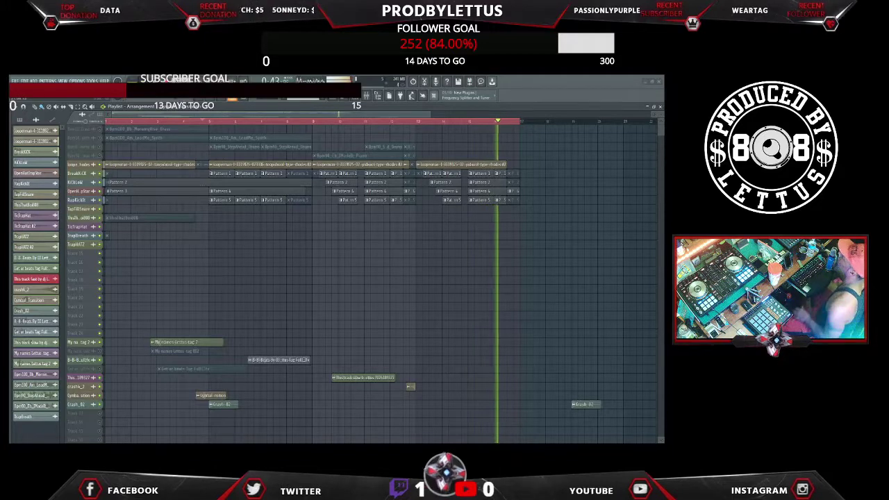
Restart the song from the beginning and listen to the current arrangement
{"action": "key", "text": "space"}
{"action": "key", "text": "space"}
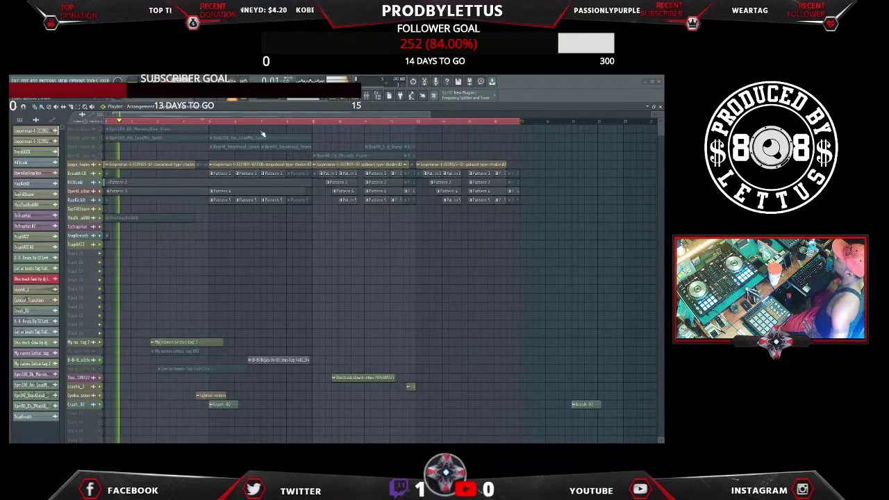
{"action": "key", "text": "alt+F8"}
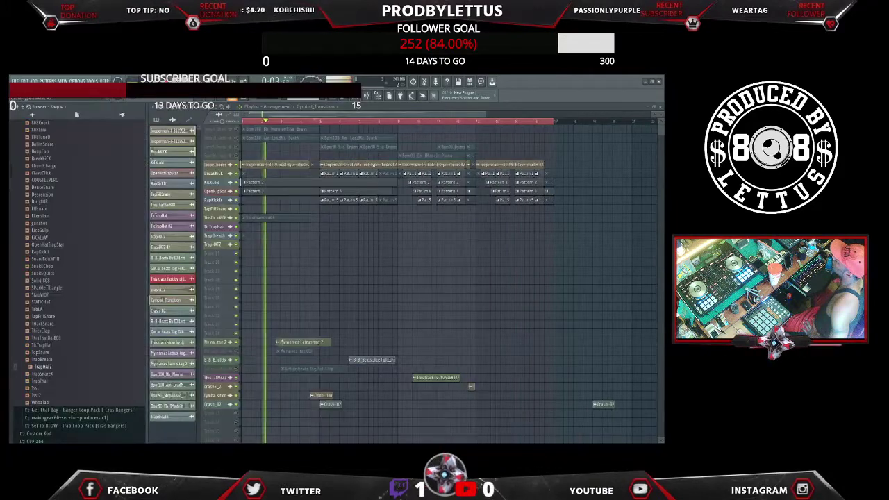
{"action": "key", "text": "alt+F8"}
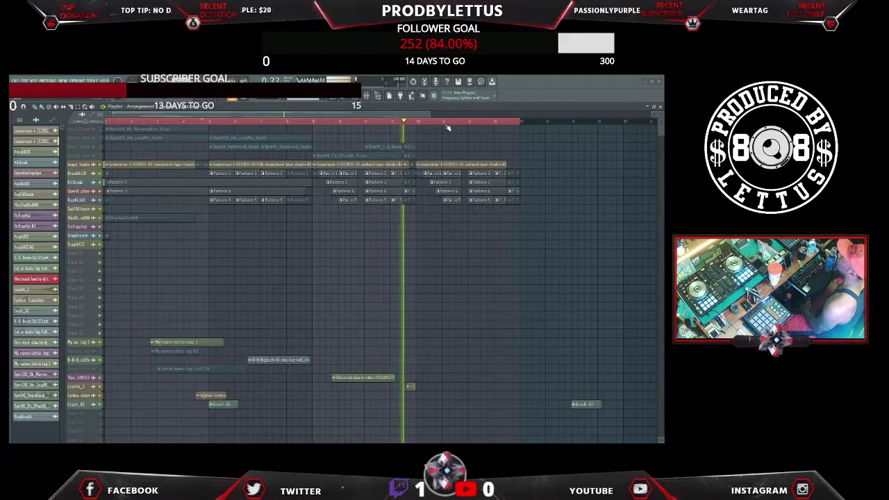
Lower the mixer faders of the TrapHATZ, TicTrapHat, TapFillSnare and neighbouring 808 tracks to reduce their volume
{"action": "left_click", "coordinate": [367, 96]}
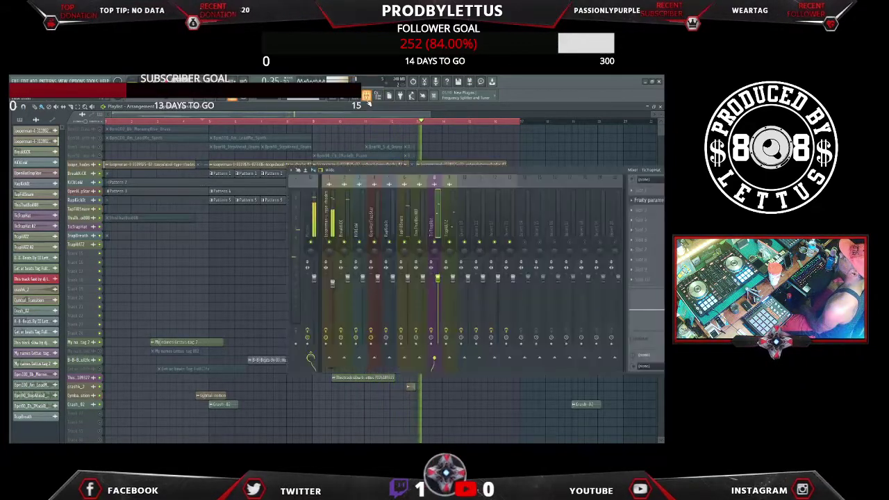
{"action": "left_click_drag", "start_coordinate": [454, 280], "coordinate": [452, 292]}
{"action": "left_click", "coordinate": [437, 278]}
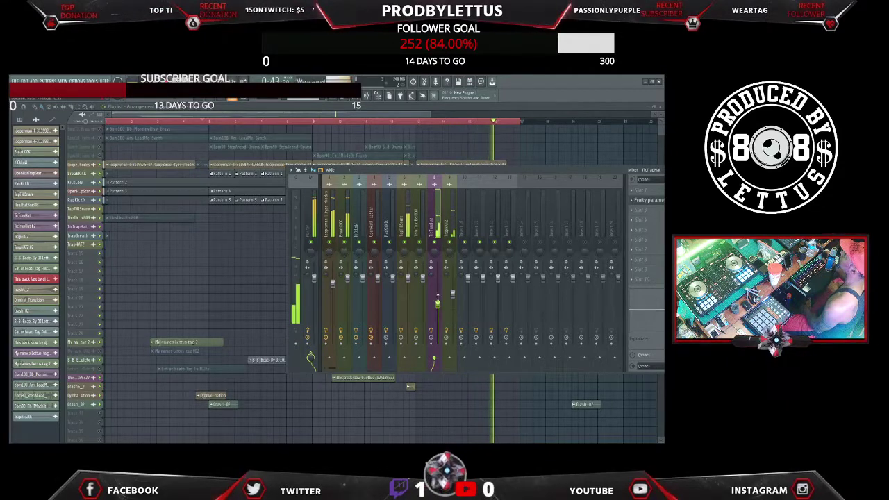
{"action": "left_click", "coordinate": [407, 277]}
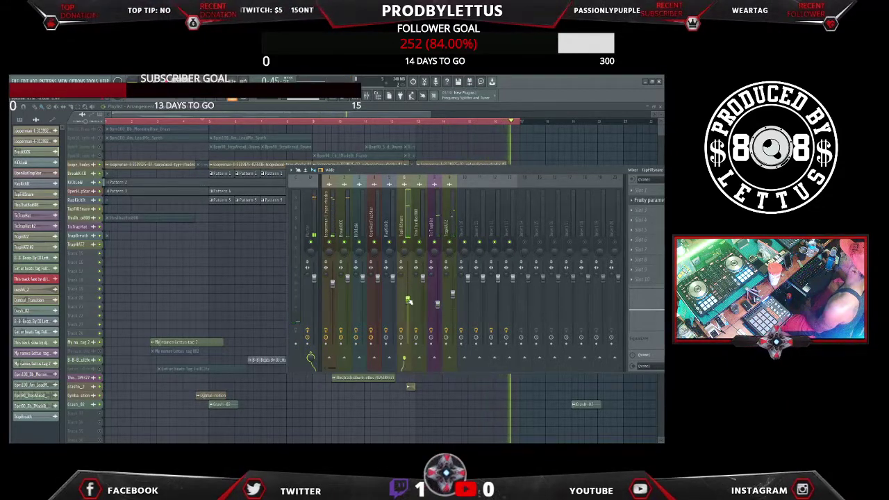
{"action": "left_click_drag", "start_coordinate": [425, 279], "coordinate": [422, 291]}
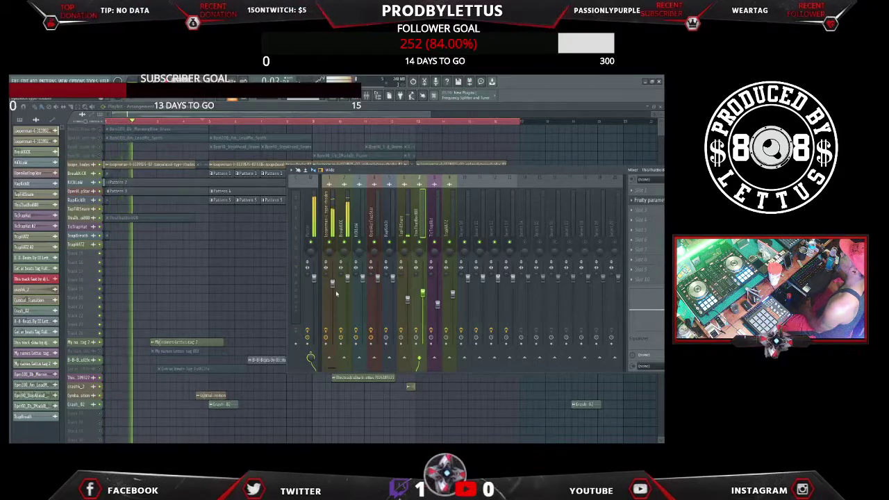
Move the mixer so its effect slots are fully visible, and check the Looperman loop track's Soundgoodizer and Fruity Parametric EQ 2
{"action": "left_click", "coordinate": [336, 234]}
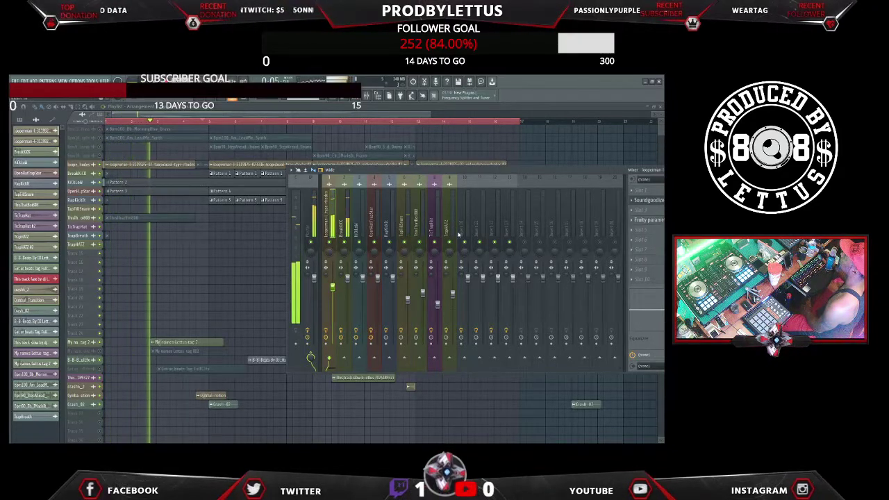
{"action": "left_click_drag", "start_coordinate": [598, 170], "coordinate": [464, 186]}
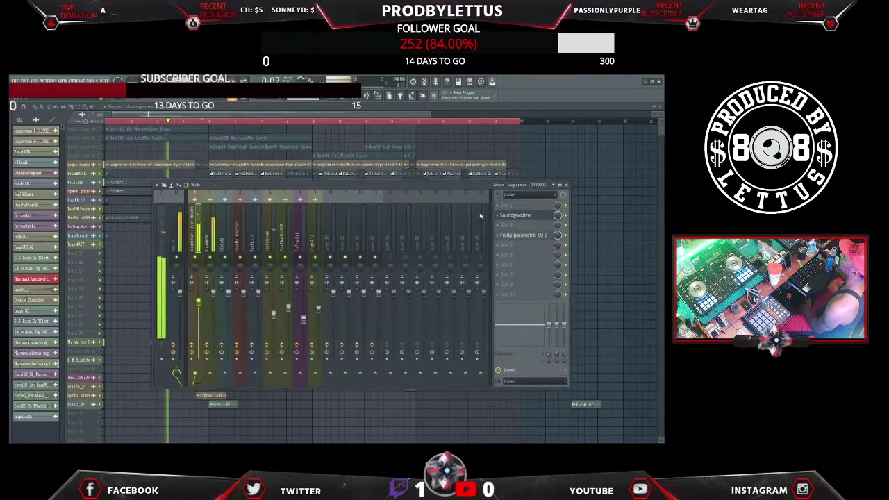
{"action": "left_click", "coordinate": [523, 217]}
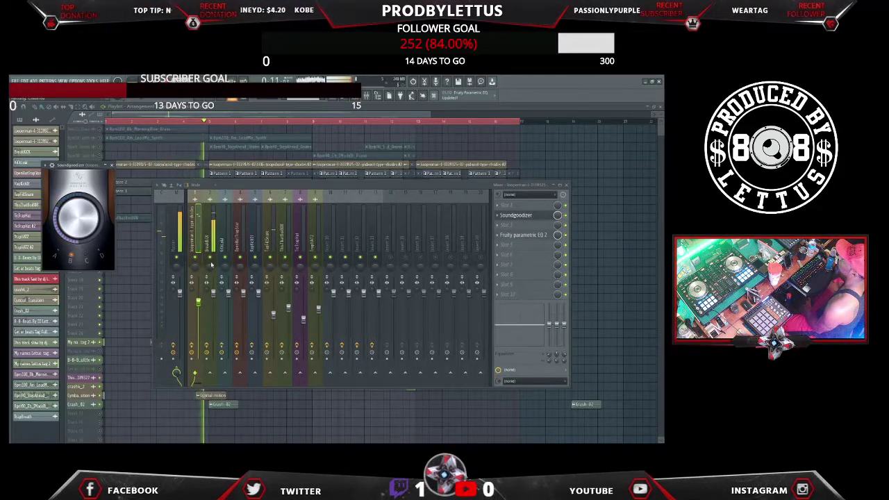
{"action": "left_click", "coordinate": [523, 235]}
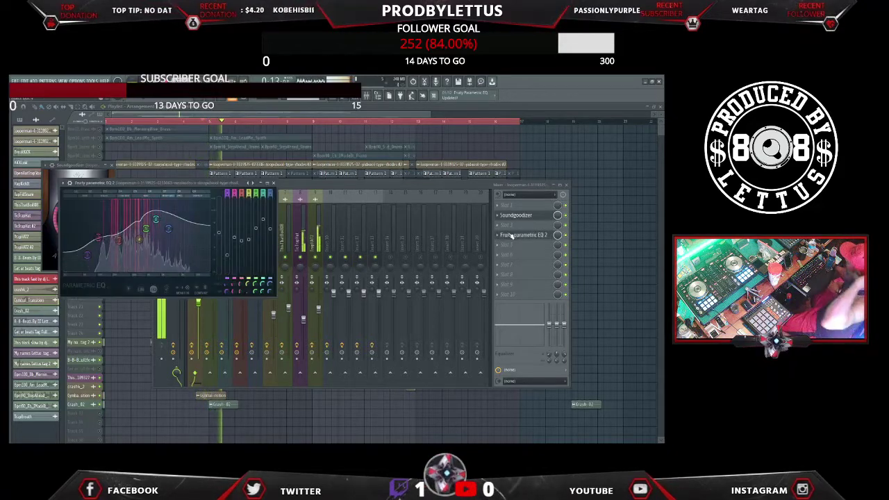
{"action": "left_click", "coordinate": [273, 183]}
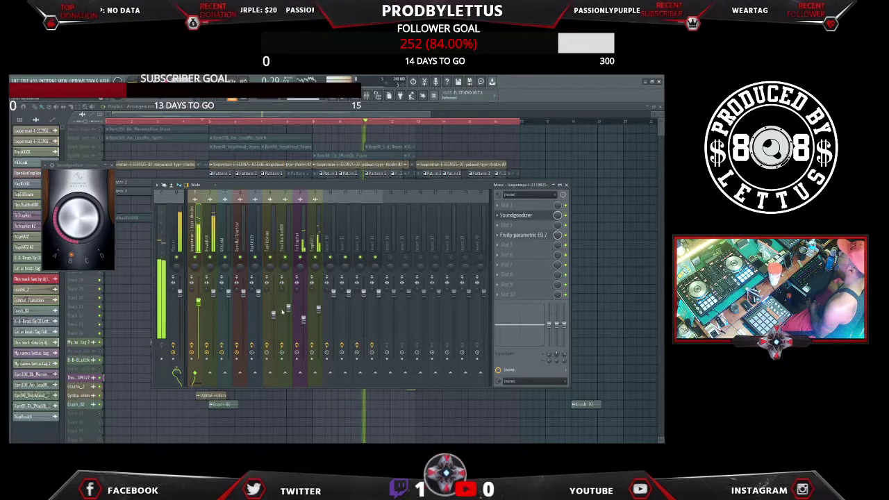
Shift the two boosted upper bands of the TicTrapHat track's Fruity Parametric EQ 2 toward higher frequencies
{"action": "left_click", "coordinate": [300, 278]}
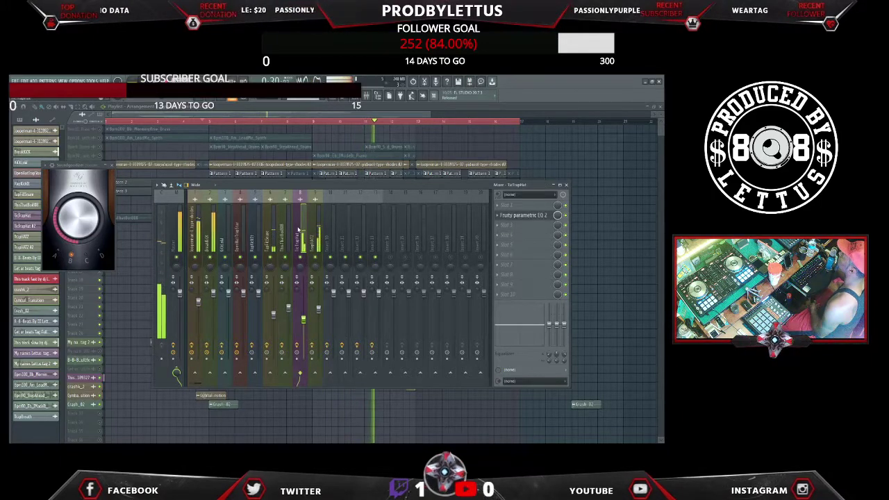
{"action": "left_click", "coordinate": [533, 216]}
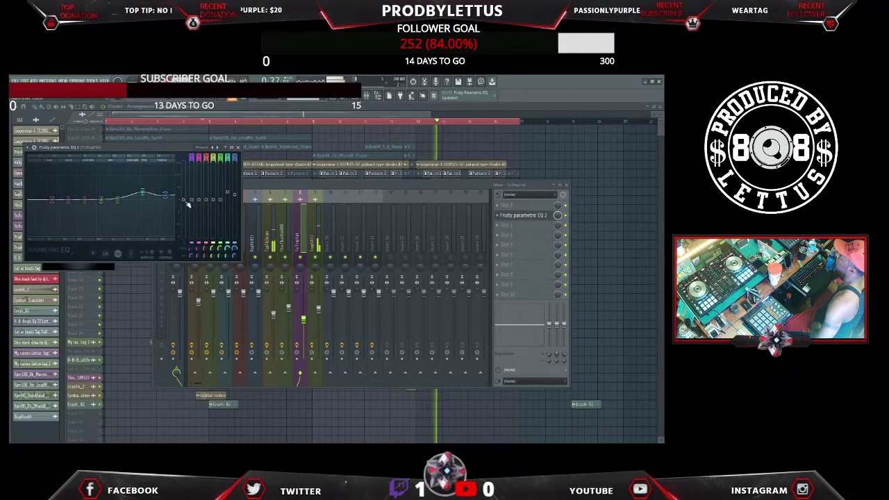
{"action": "left_click_drag", "start_coordinate": [117, 199], "coordinate": [129, 199]}
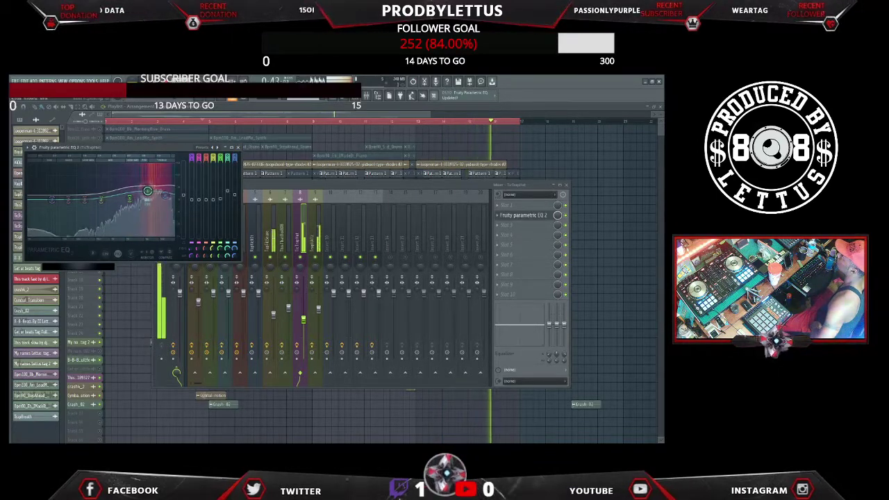
{"action": "left_click_drag", "start_coordinate": [147, 191], "coordinate": [156, 189]}
{"action": "left_click", "coordinate": [238, 148]}
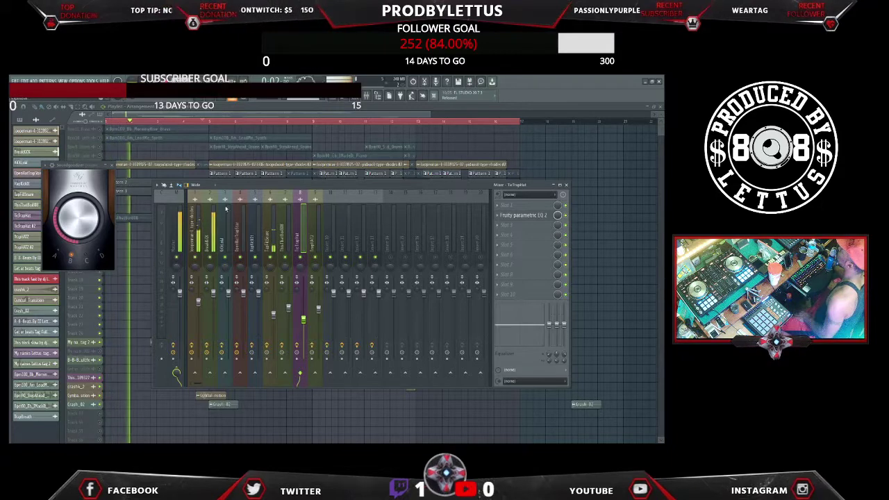
Boost the high-frequency band in the TrapHATZ track's Fruity Parametric EQ 2 and lower its fader slightly
{"action": "left_click", "coordinate": [320, 242]}
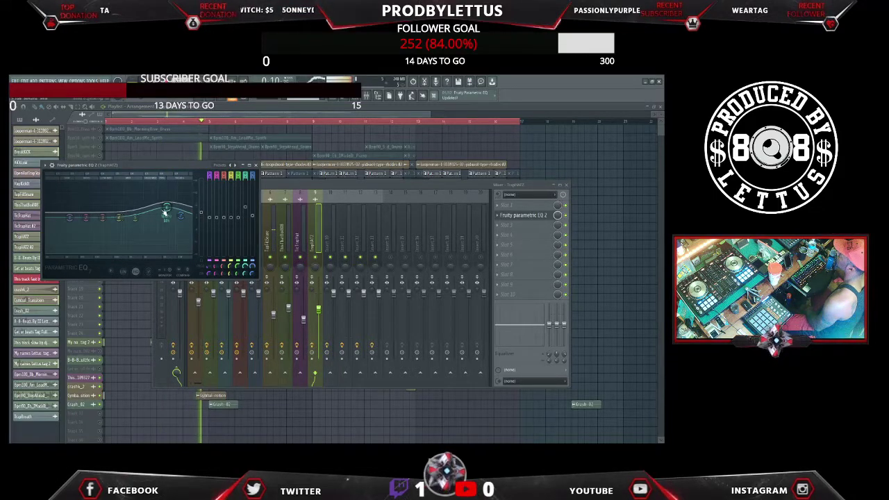
{"action": "left_click_drag", "start_coordinate": [136, 217], "coordinate": [165, 204]}
{"action": "left_click", "coordinate": [254, 166]}
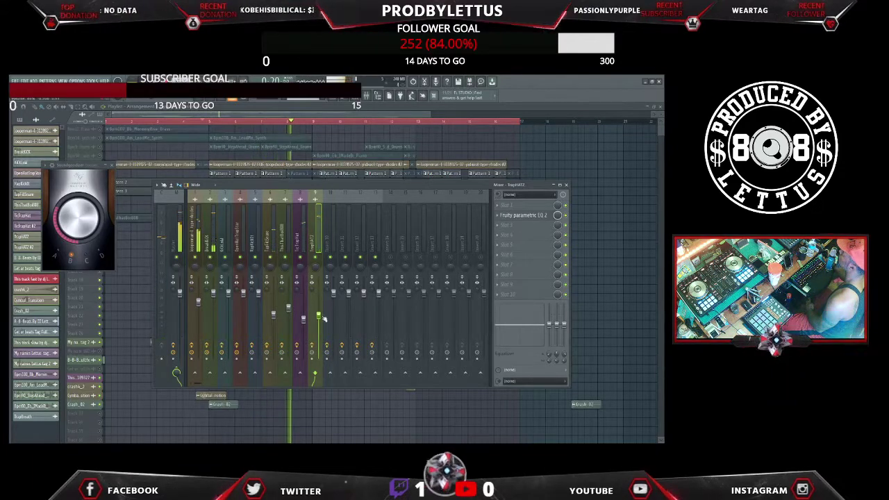
Adjust the low-frequency boost in the TapFillSnare track's Fruity Parametric EQ 2 and raise its fader slightly
{"action": "left_click", "coordinate": [269, 243]}
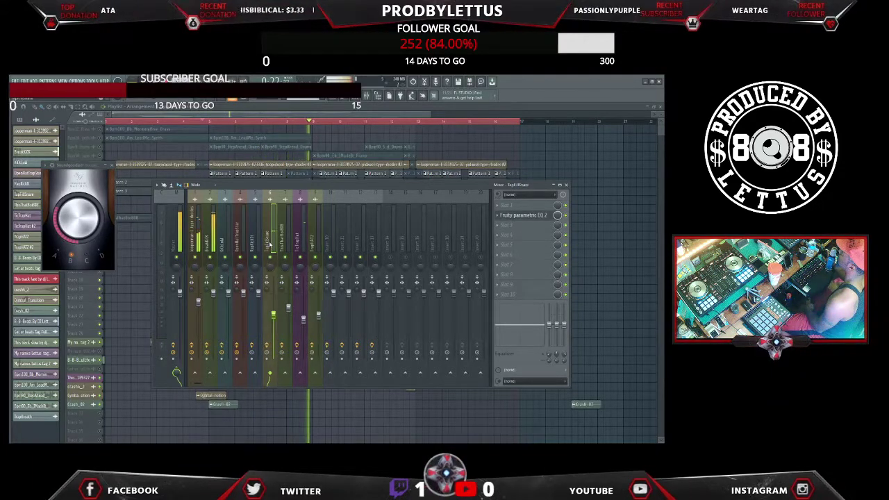
{"action": "left_click", "coordinate": [517, 216]}
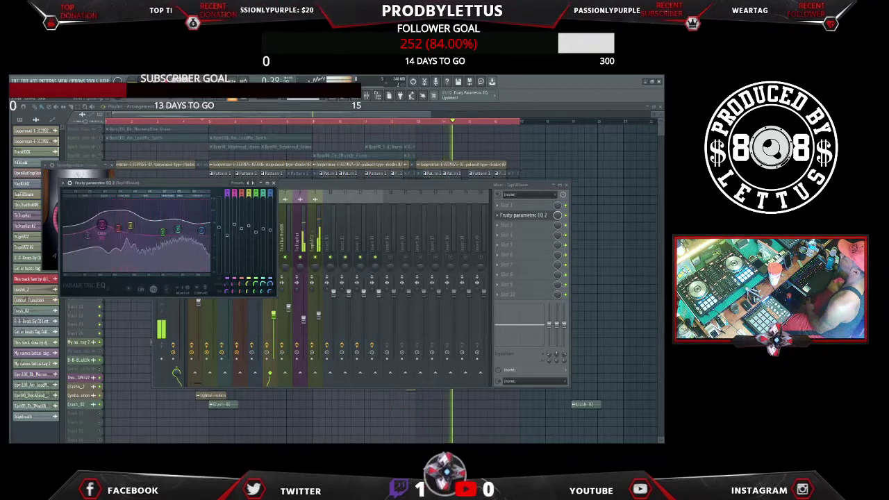
{"action": "left_click", "coordinate": [273, 184]}
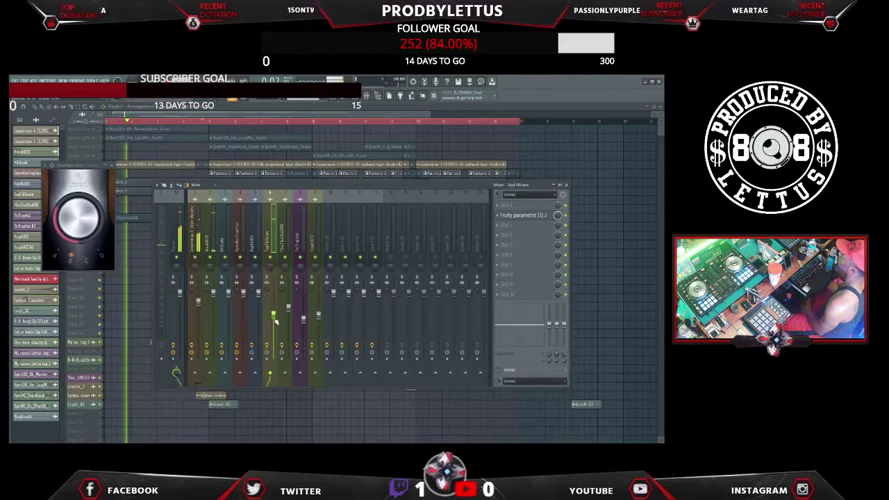
Audition different Soundgoodizer amounts and modes on the Looperman loop track
{"action": "left_click", "coordinate": [210, 250]}
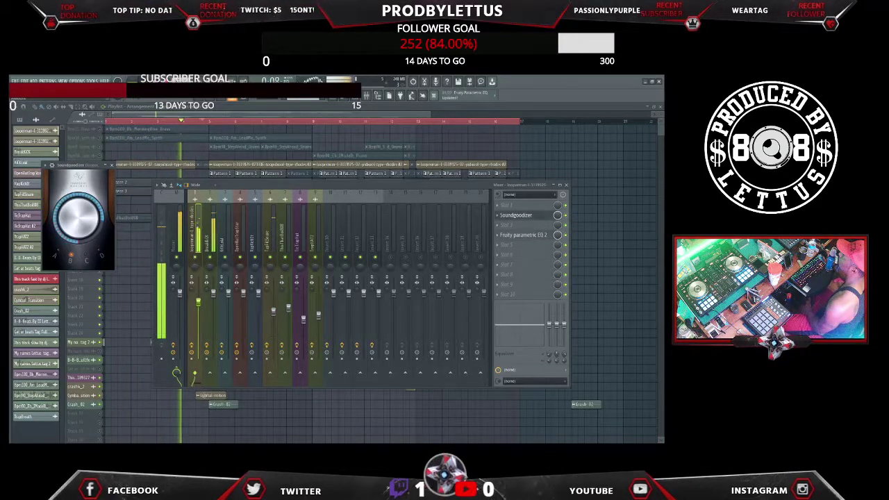
{"action": "left_click", "coordinate": [86, 258]}
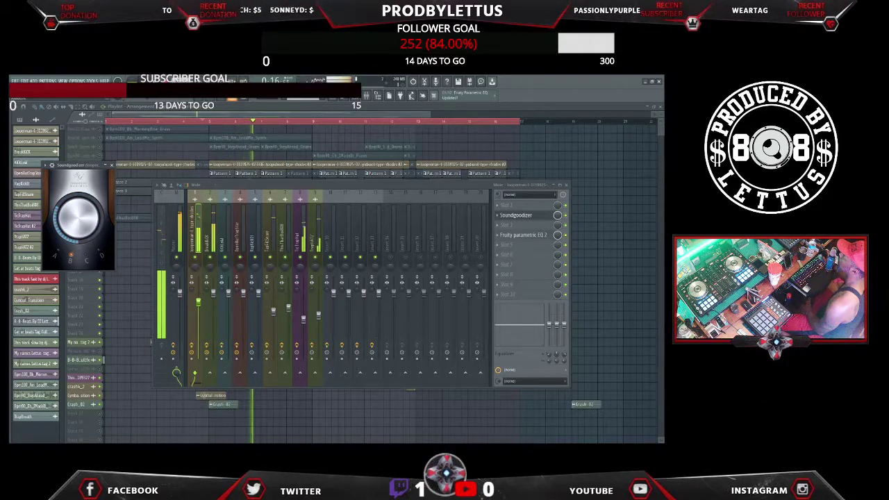
Switch the BreakKICK track's Soundgoodizer to mode D and lower the track's fader slightly
{"action": "left_click", "coordinate": [208, 236]}
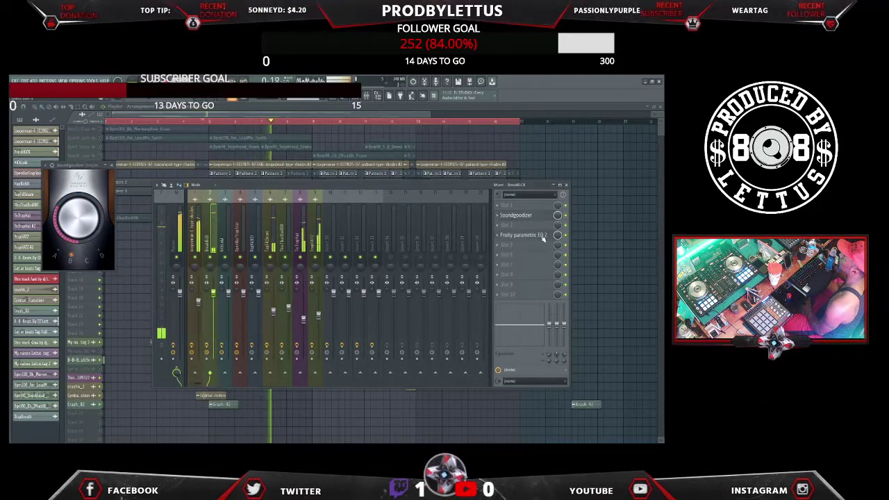
{"action": "left_click", "coordinate": [515, 214]}
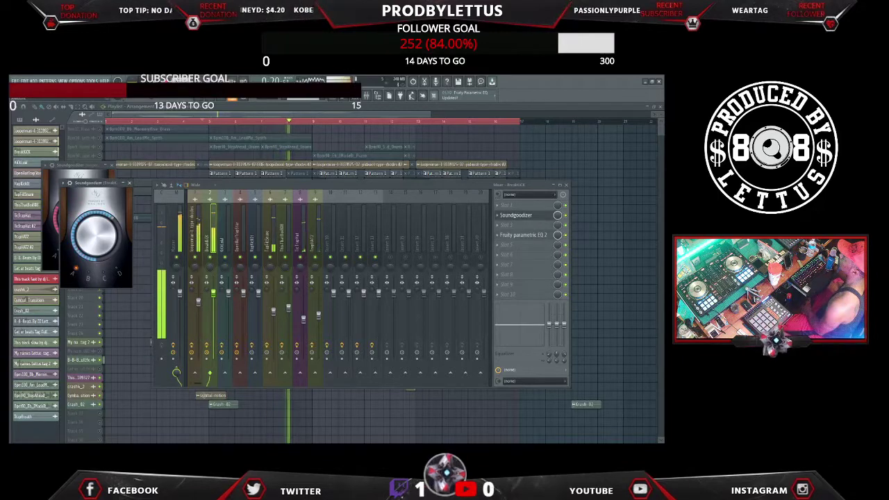
{"action": "left_click", "coordinate": [88, 278]}
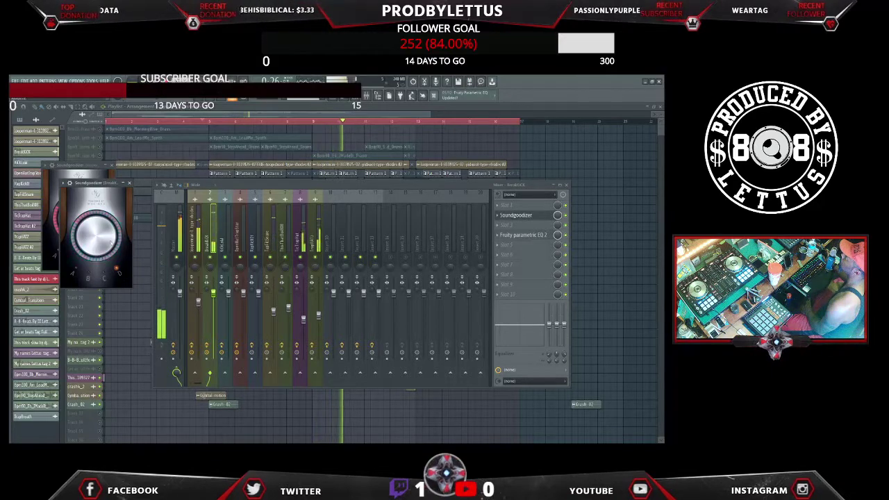
{"action": "left_click", "coordinate": [130, 187]}
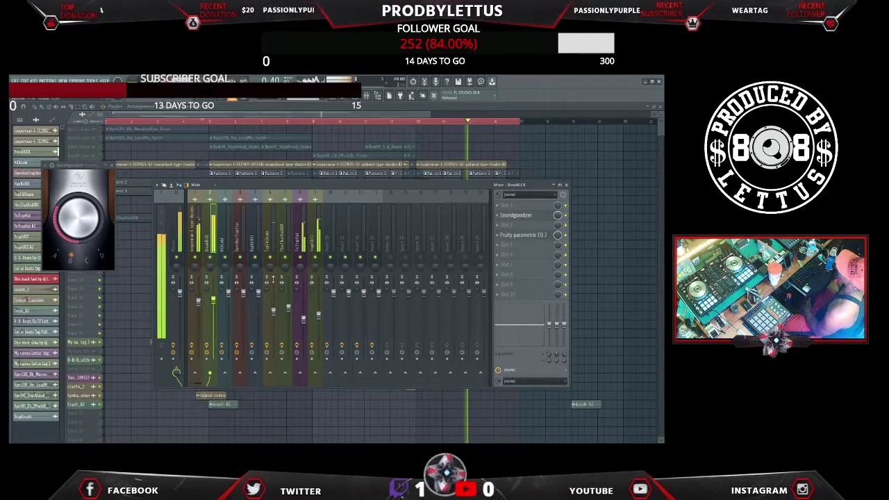
Lower the RapKickIt track's fader slightly and close the mixer
{"action": "left_click", "coordinate": [255, 276]}
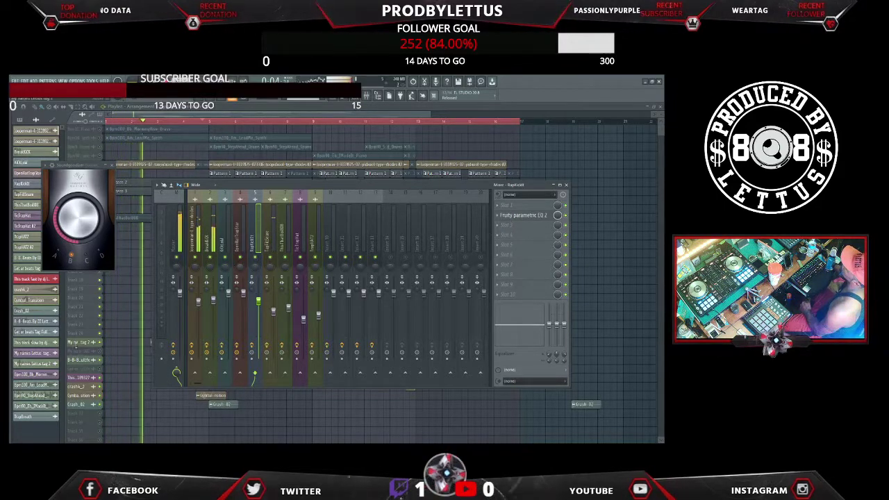
{"action": "left_click", "coordinate": [136, 291]}
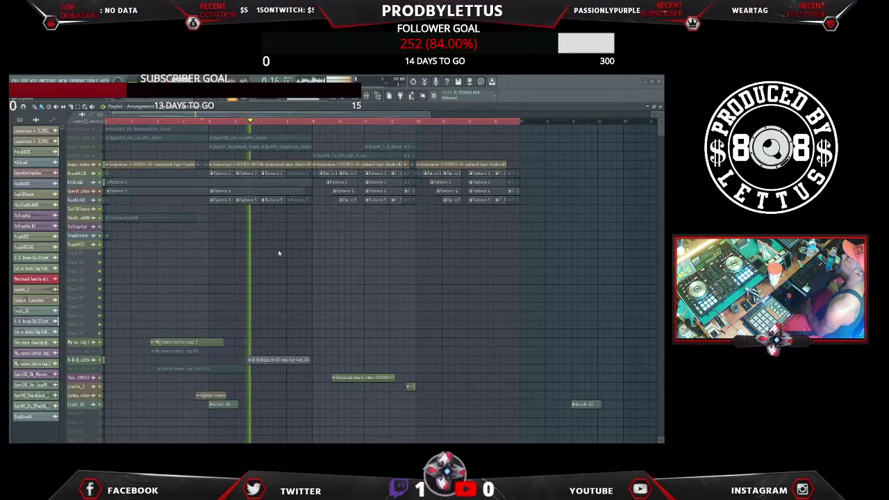
Extend the playlist's time selection by one bar past the end of the patterns and toggle playback
{"action": "left_click", "coordinate": [532, 123]}
{"action": "left_click_drag", "start_coordinate": [555, 123], "coordinate": [549, 123]}
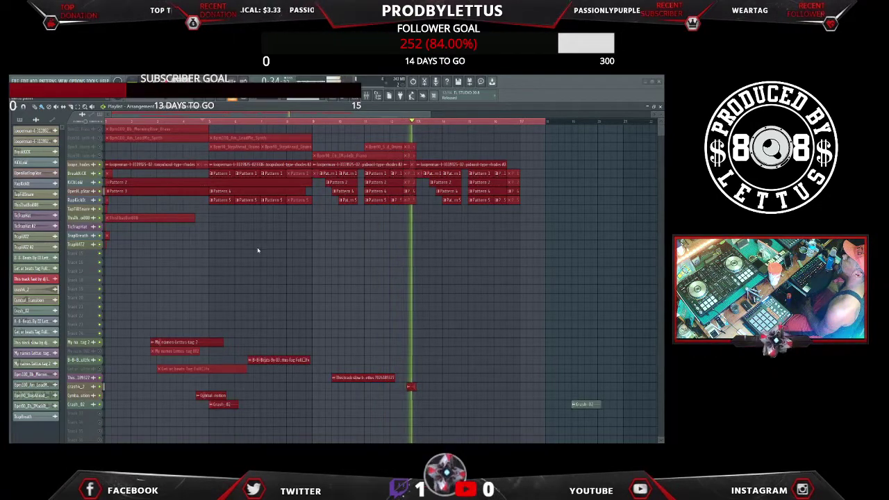
{"action": "key", "text": "space"}
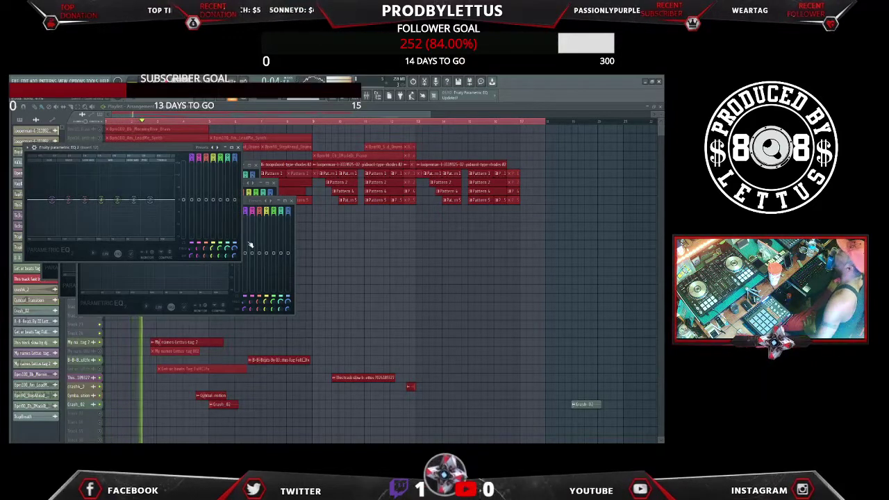
Reopen the mixer and examine the Fruity Parametric EQ 2 curves on the KickLow, snare and TicTrapHat tracks
{"action": "left_click", "coordinate": [269, 108]}
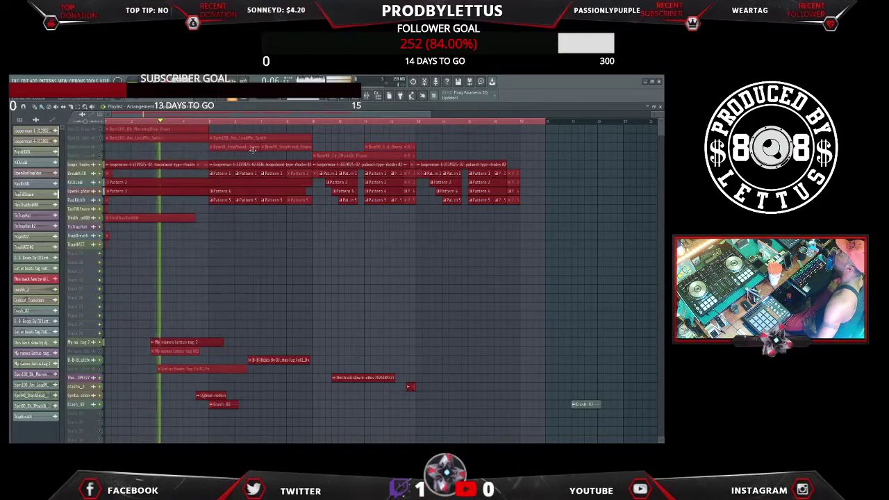
{"action": "left_click", "coordinate": [366, 95]}
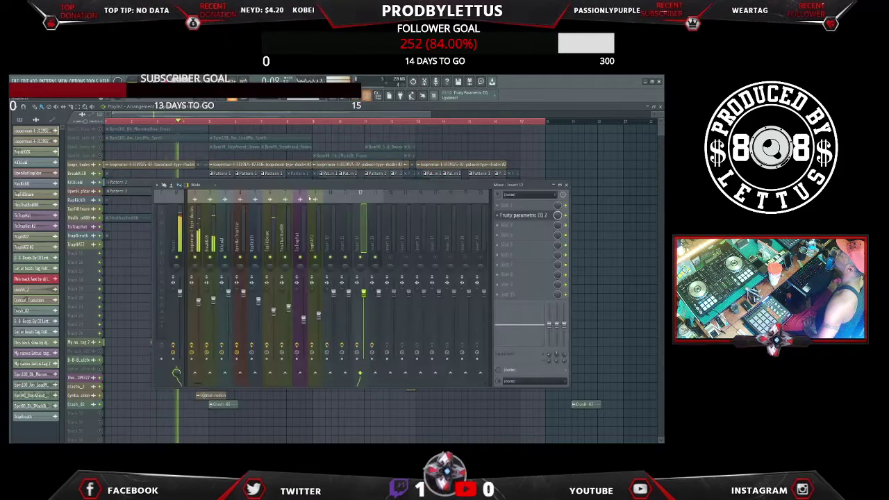
{"action": "left_click", "coordinate": [214, 240]}
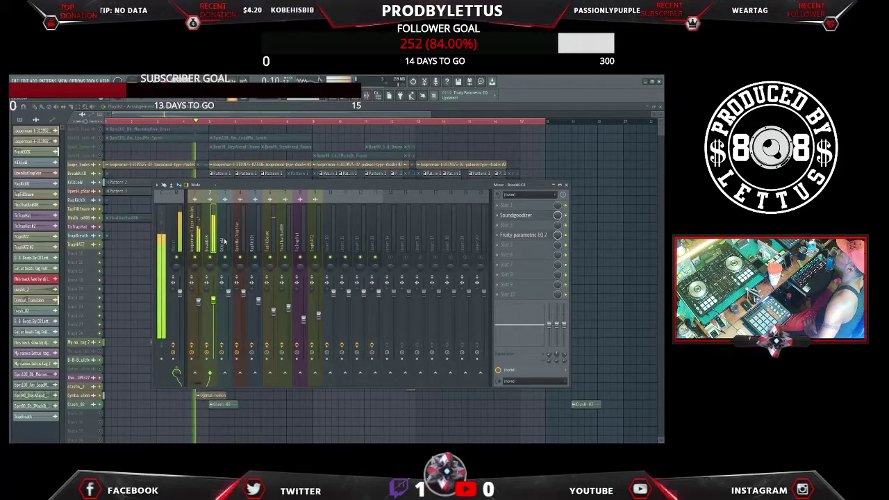
{"action": "left_click", "coordinate": [224, 240]}
{"action": "left_click", "coordinate": [522, 235]}
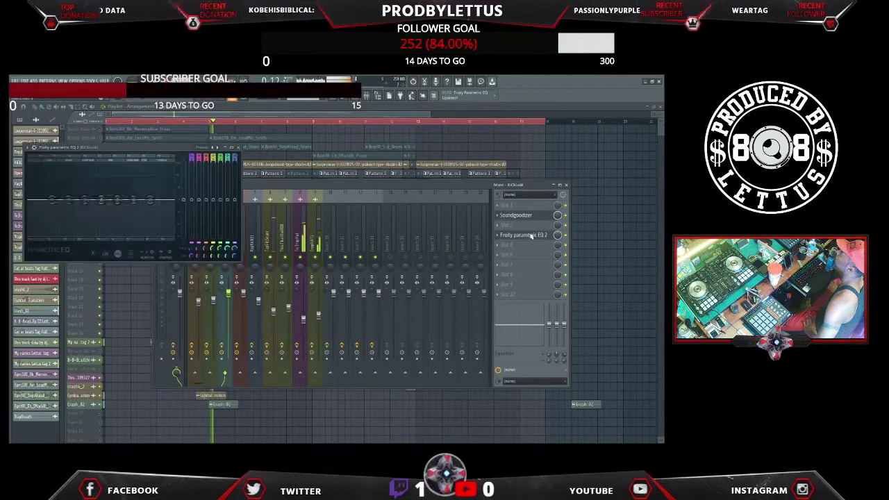
{"action": "left_click", "coordinate": [275, 189]}
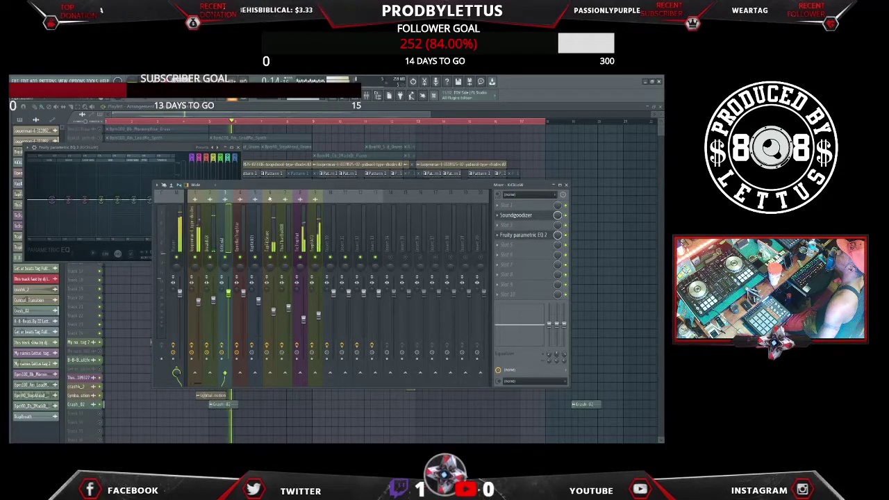
{"action": "left_click", "coordinate": [277, 242]}
{"action": "left_click", "coordinate": [517, 216]}
{"action": "left_click", "coordinate": [287, 241]}
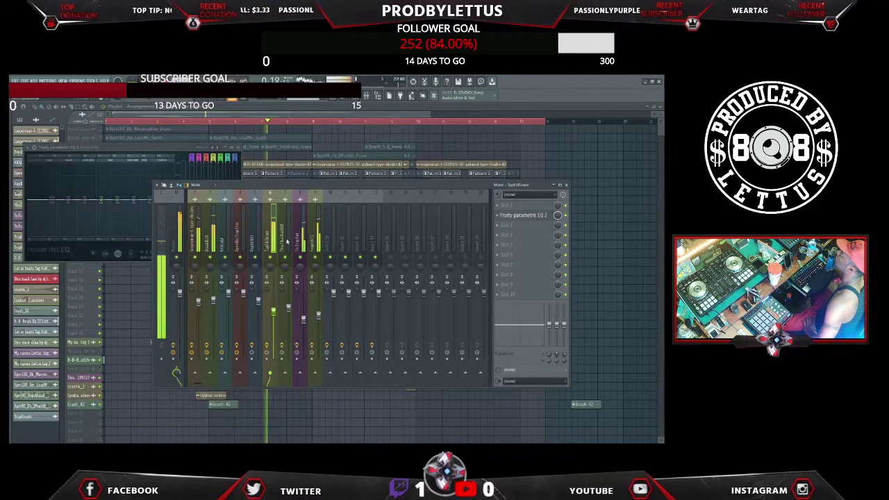
{"action": "left_click", "coordinate": [299, 240]}
{"action": "left_click", "coordinate": [523, 216]}
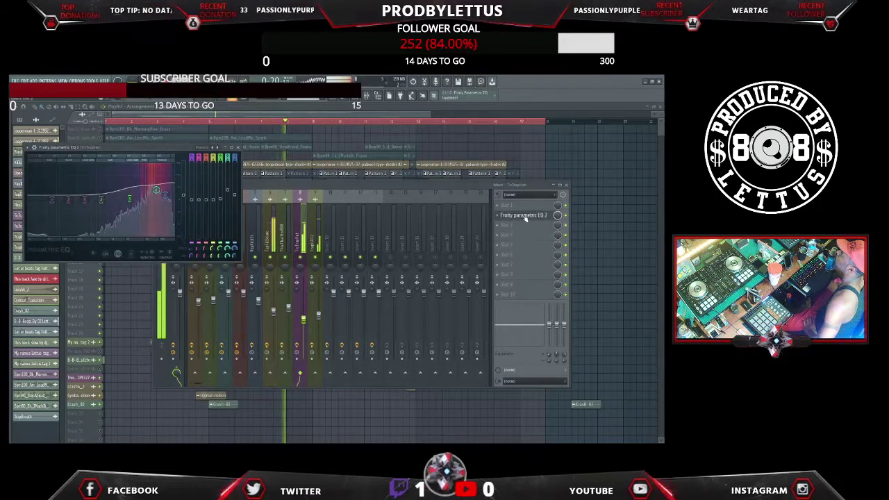
{"action": "left_click", "coordinate": [477, 225]}
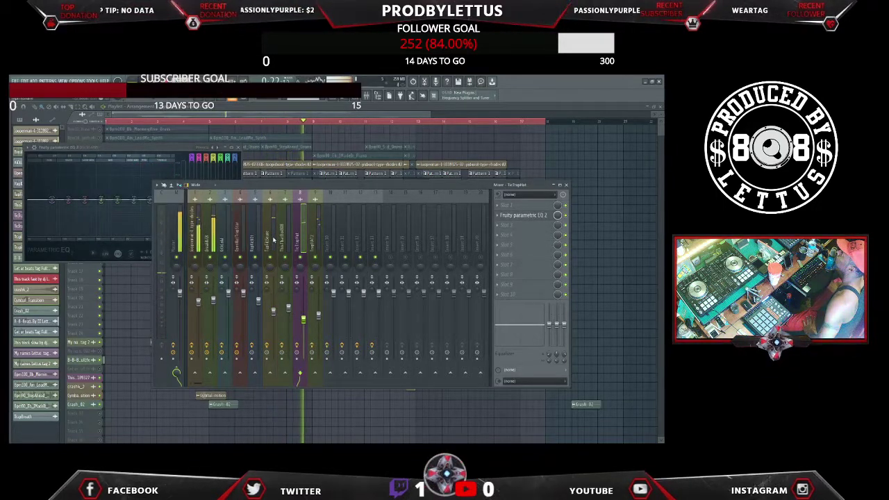
In the BreakKICK track's Fruity Parametric EQ 2, move the lowest-set blue band down in frequency to steepen the cut above the lows
{"action": "left_click", "coordinate": [213, 236]}
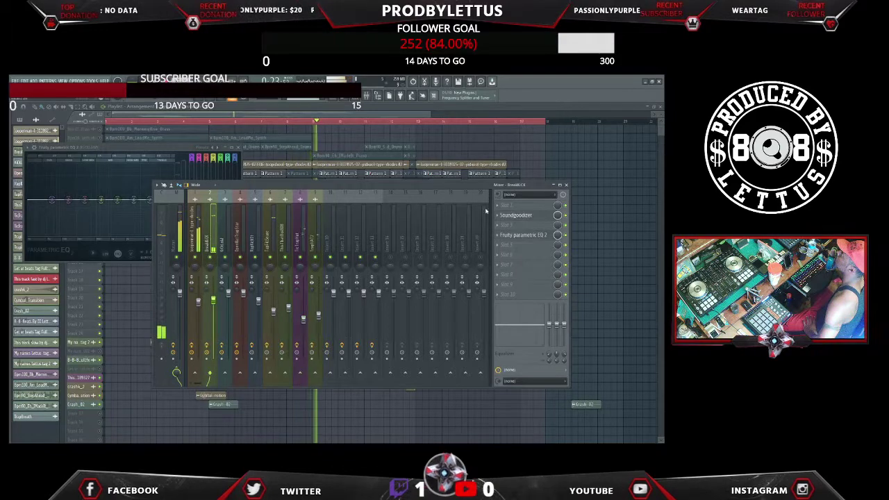
{"action": "left_click", "coordinate": [520, 235]}
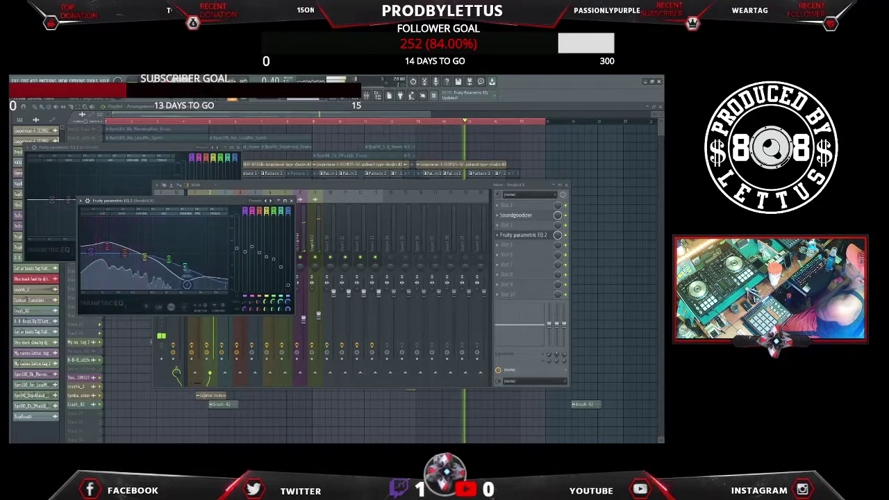
{"action": "left_click_drag", "start_coordinate": [188, 284], "coordinate": [175, 284]}
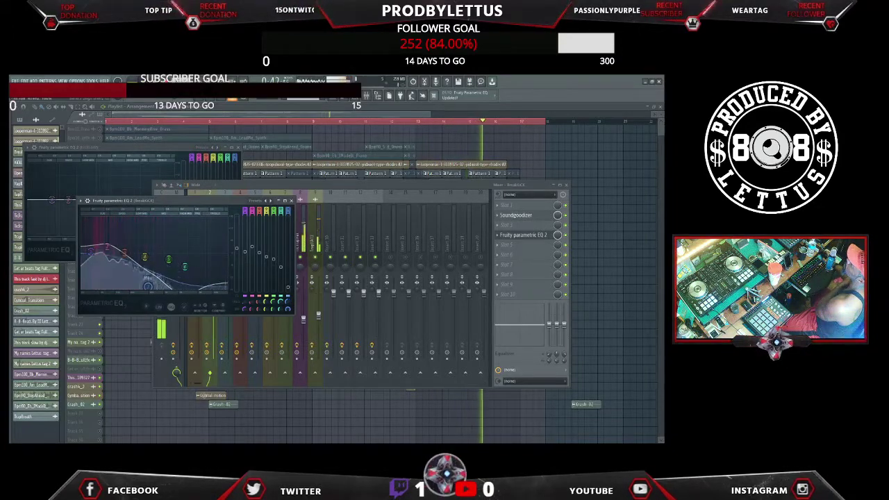
{"action": "left_click_drag", "start_coordinate": [142, 287], "coordinate": [134, 290]}
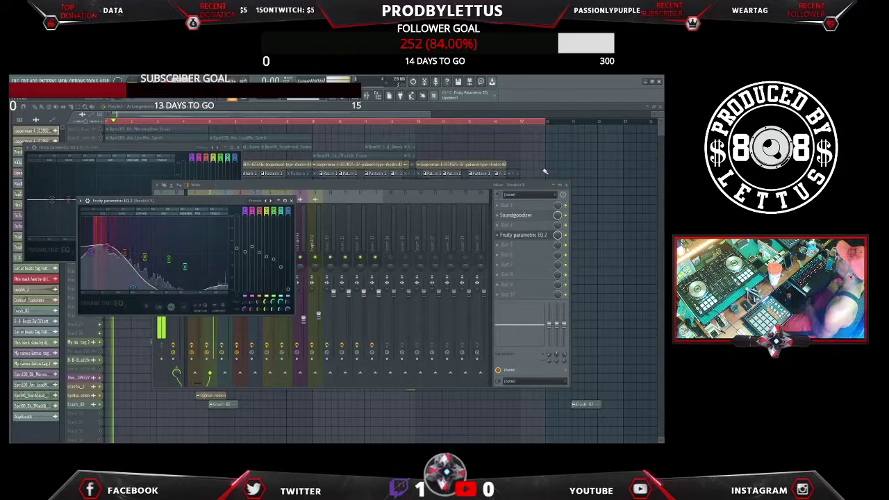
Close the open EQ window and examine the Parametric EQ 2 curves on the hi-hat, snare, 808 and RapKick tracks in the mixer
{"action": "left_click", "coordinate": [534, 110]}
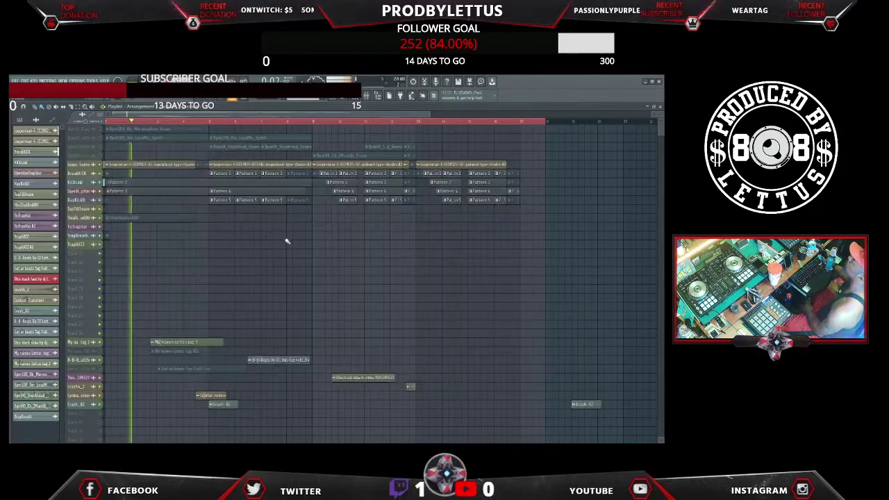
{"action": "left_click", "coordinate": [367, 95]}
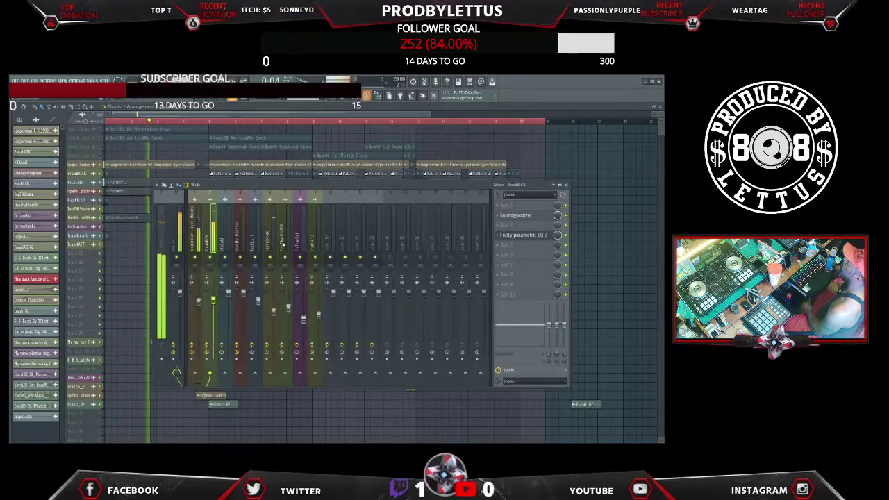
{"action": "left_click", "coordinate": [313, 244]}
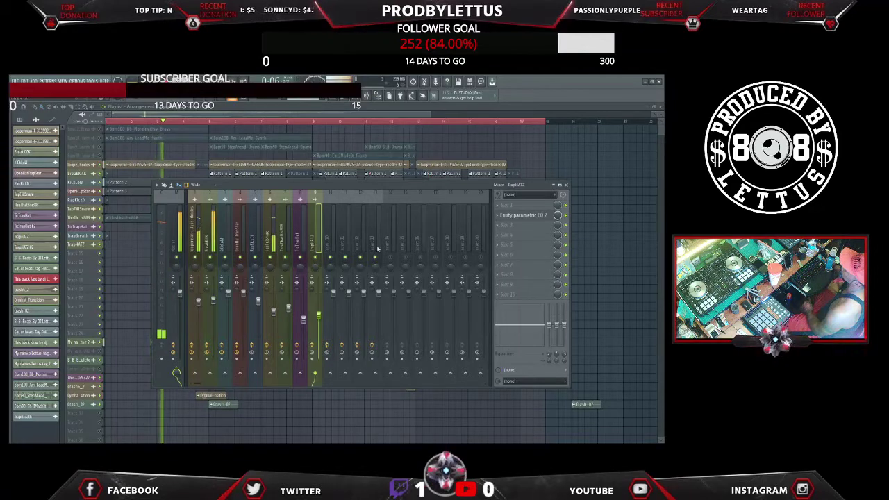
{"action": "left_click", "coordinate": [522, 216]}
{"action": "left_click", "coordinate": [302, 234]}
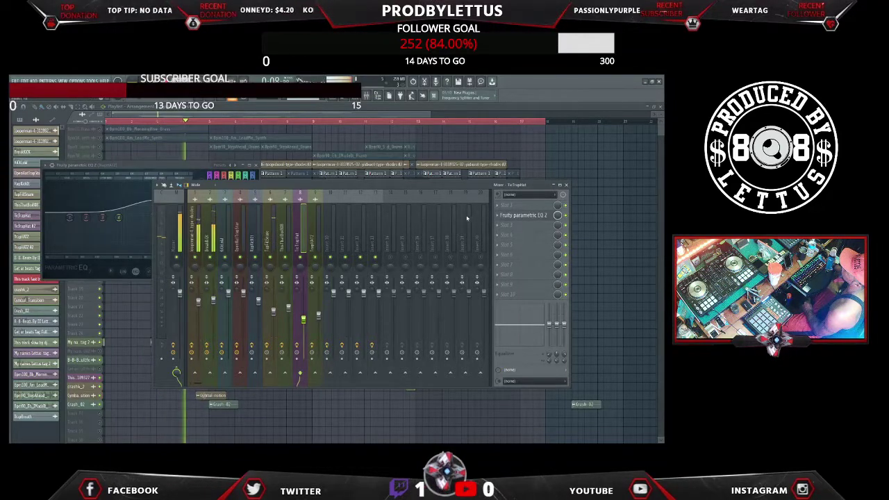
{"action": "left_click", "coordinate": [533, 217]}
{"action": "left_click", "coordinate": [284, 227]}
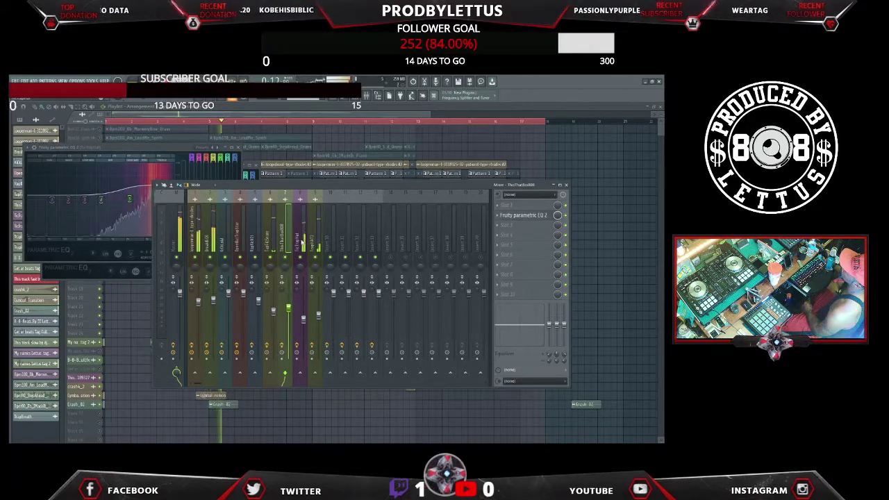
{"action": "left_click", "coordinate": [522, 215]}
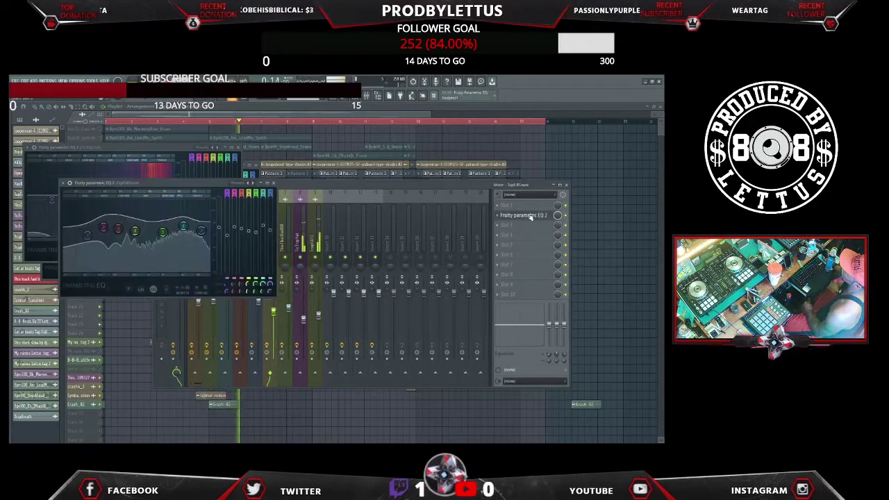
{"action": "left_click", "coordinate": [292, 239]}
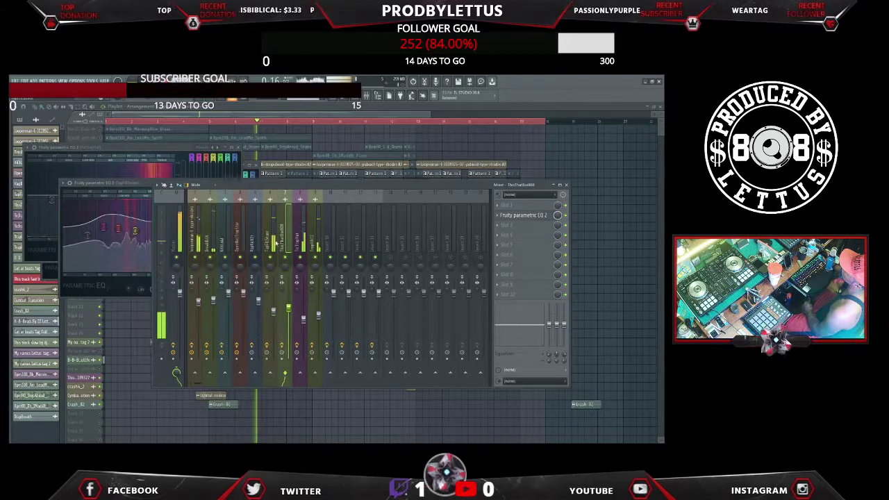
{"action": "left_click", "coordinate": [258, 239]}
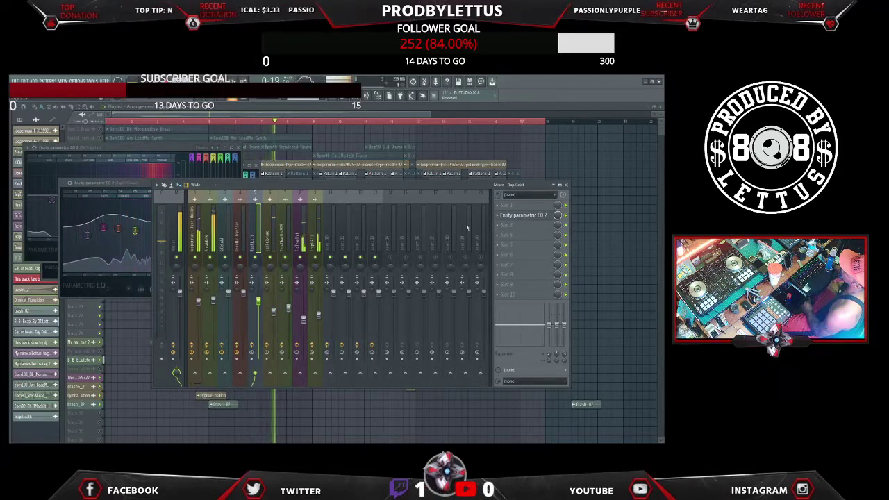
{"action": "left_click", "coordinate": [516, 217]}
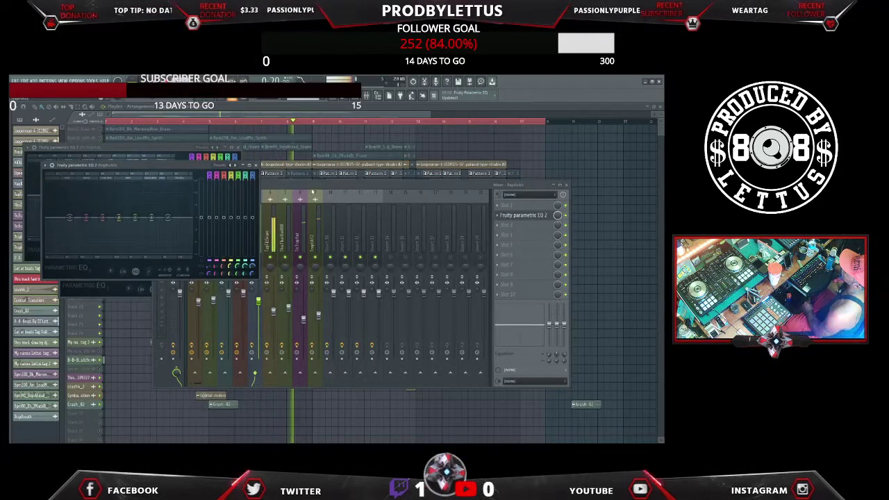
{"action": "left_click", "coordinate": [312, 190]}
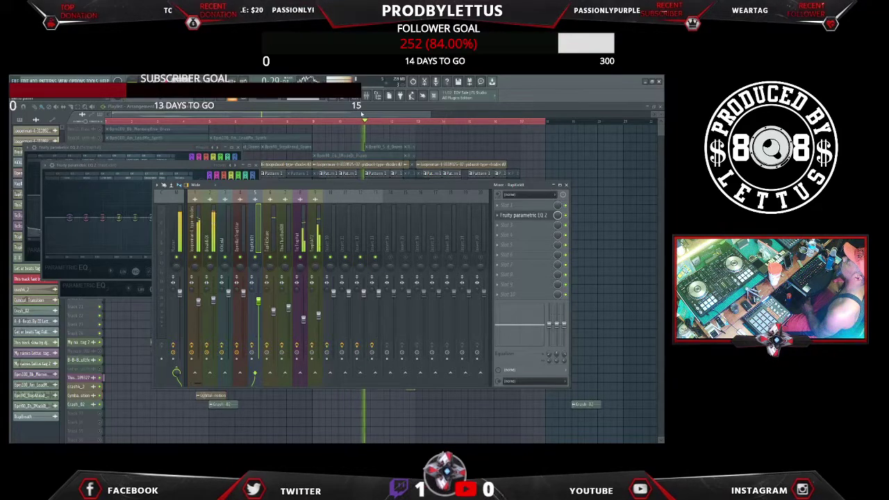
Route the selected unassigned channels in the channel rack, from the beat tag down to TrapBreath, to mixer tracks starting at insert 10
{"action": "key", "text": "F12"}
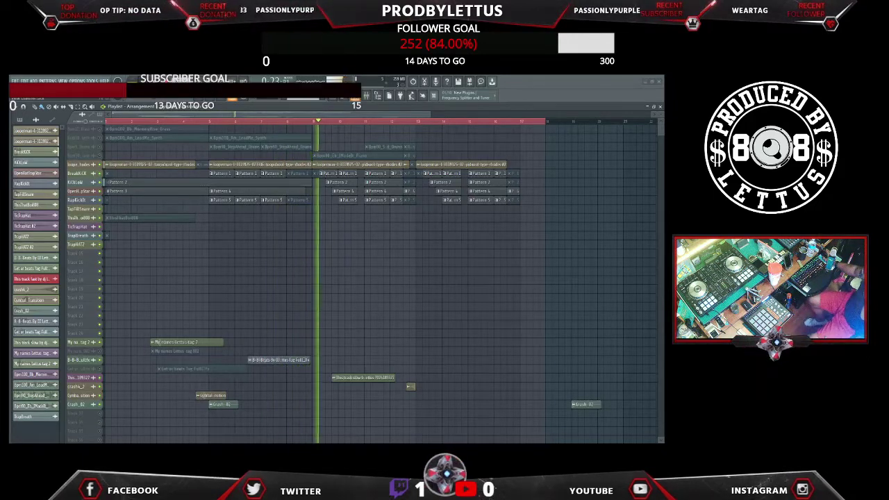
{"action": "left_click", "coordinate": [366, 95]}
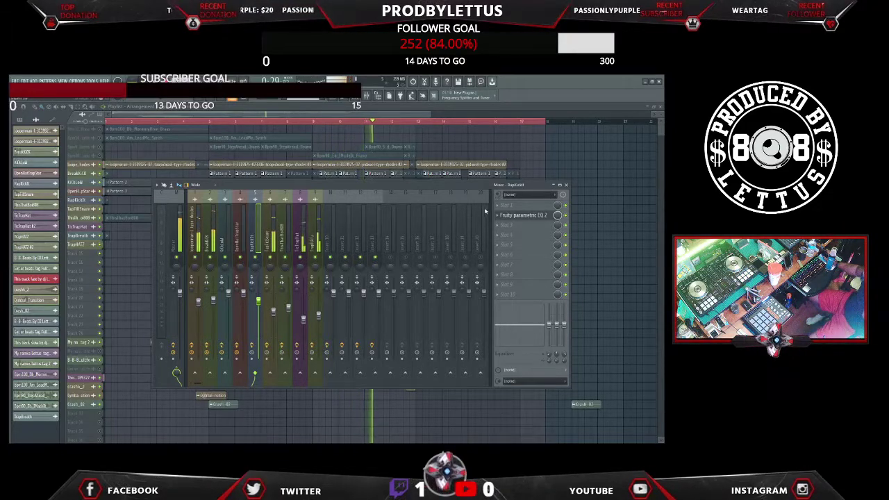
{"action": "key", "text": "F6"}
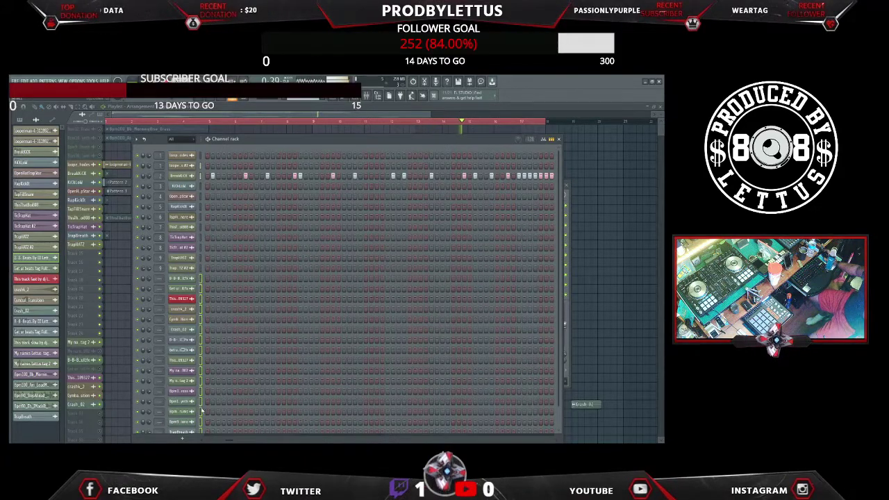
{"action": "scroll", "coordinate": [201, 411], "scroll_direction": "down", "scroll_amount": 2}
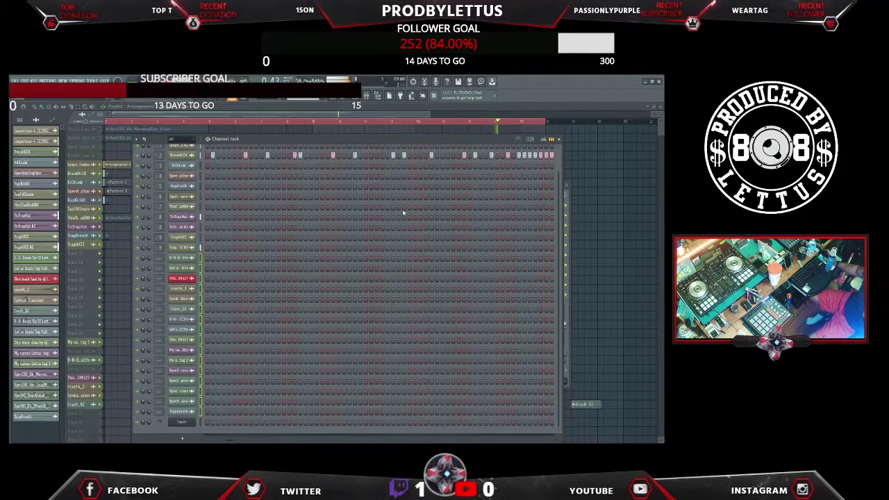
{"action": "left_click", "coordinate": [368, 101]}
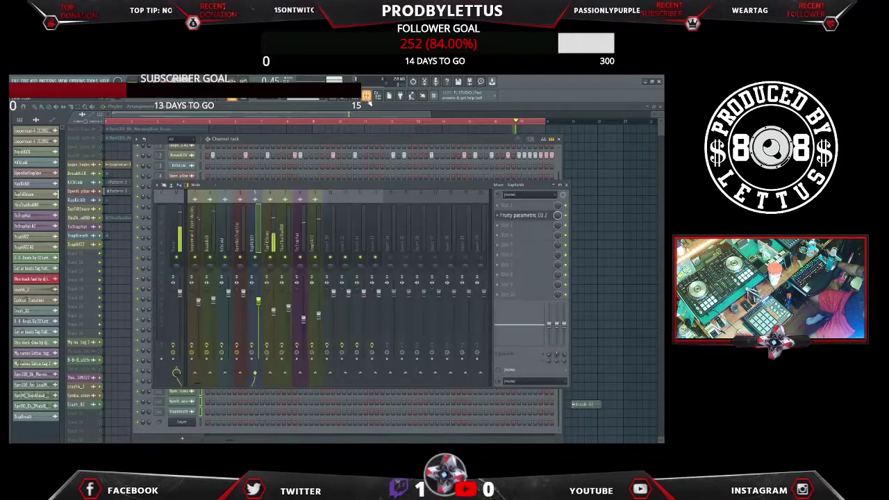
{"action": "left_click", "coordinate": [331, 250]}
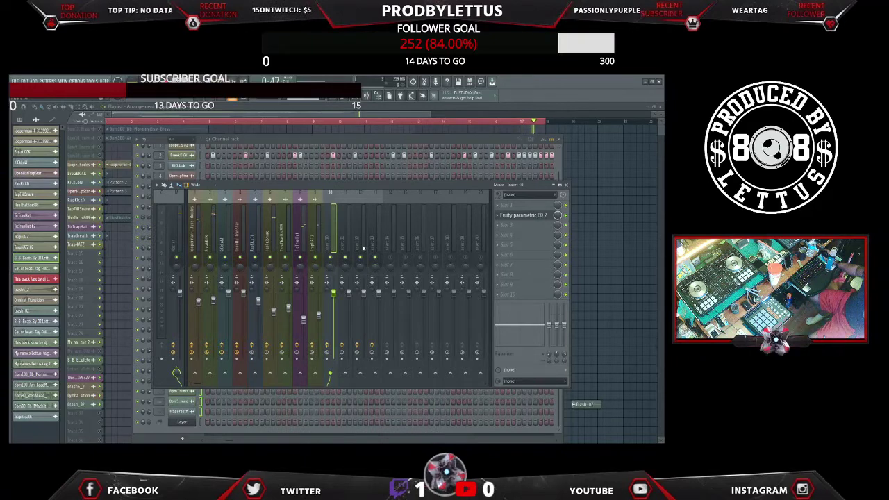
{"action": "key", "text": "space"}
{"action": "key", "text": "ctrl+l"}
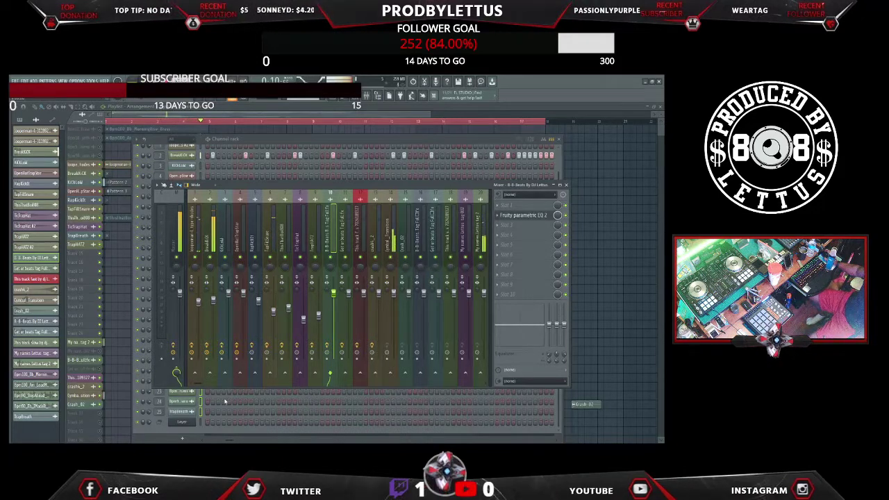
Widen the mixer window to fit more tracks and look over the newly routed tracks
{"action": "left_click_drag", "start_coordinate": [197, 385], "coordinate": [216, 383]}
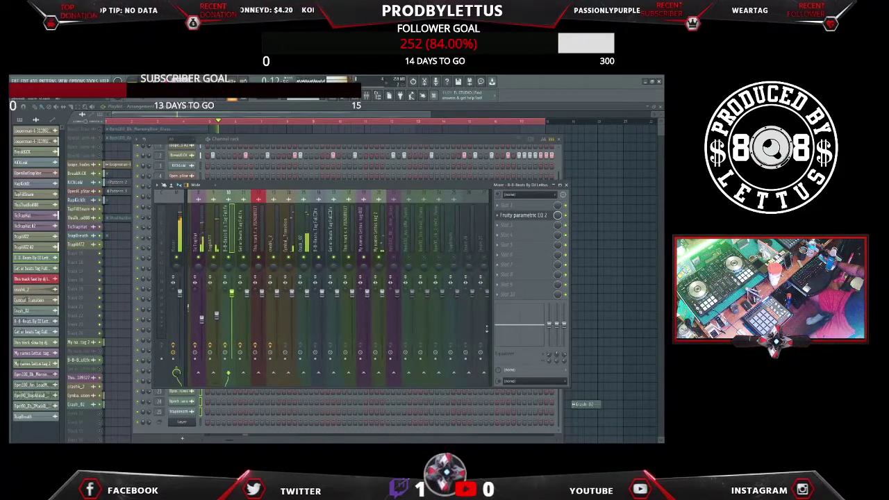
{"action": "left_click_drag", "start_coordinate": [569, 300], "coordinate": [661, 292]}
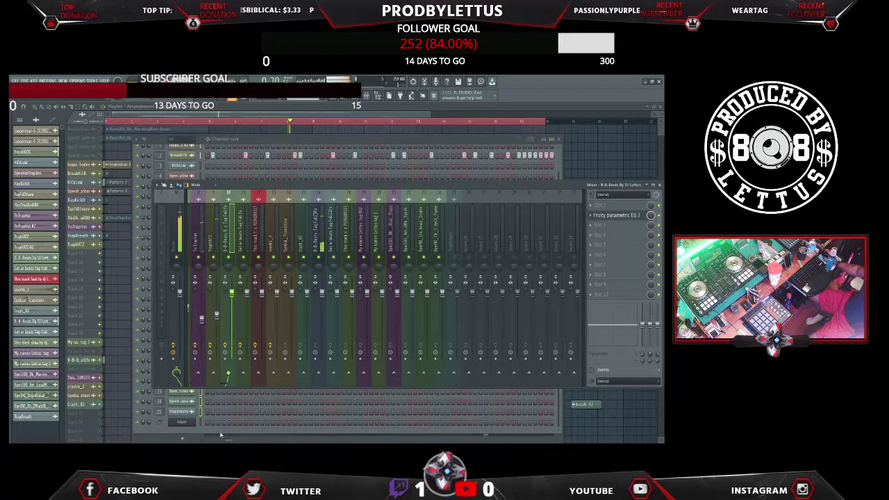
{"action": "left_click_drag", "start_coordinate": [224, 383], "coordinate": [197, 384]}
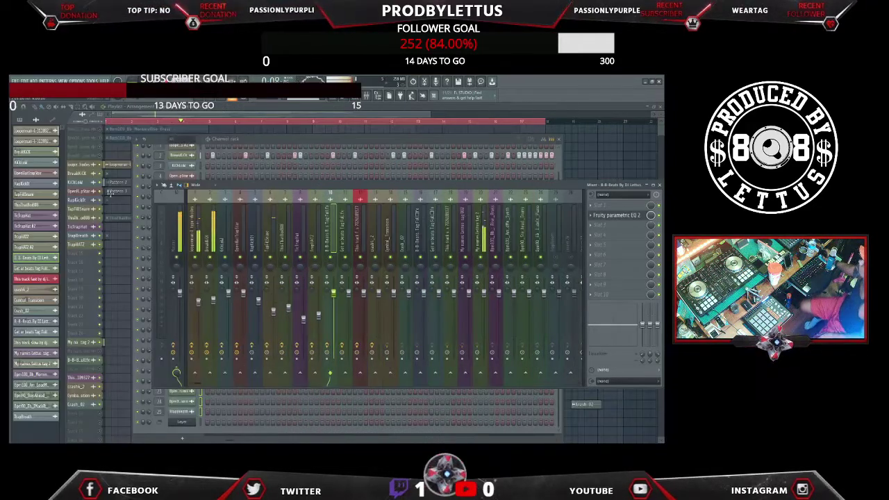
List the patterns in the playlist's picker, and open the piano roll to follow the notes during playback
{"action": "left_click", "coordinate": [36, 119]}
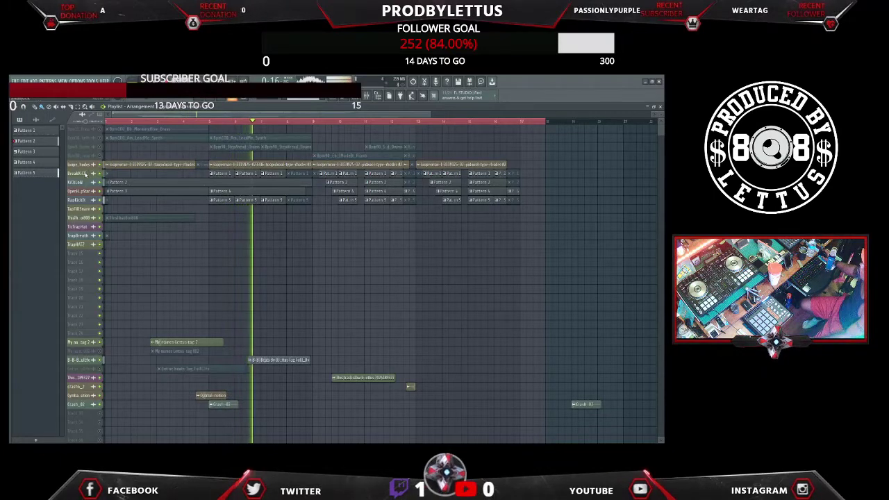
{"action": "key", "text": "F7"}
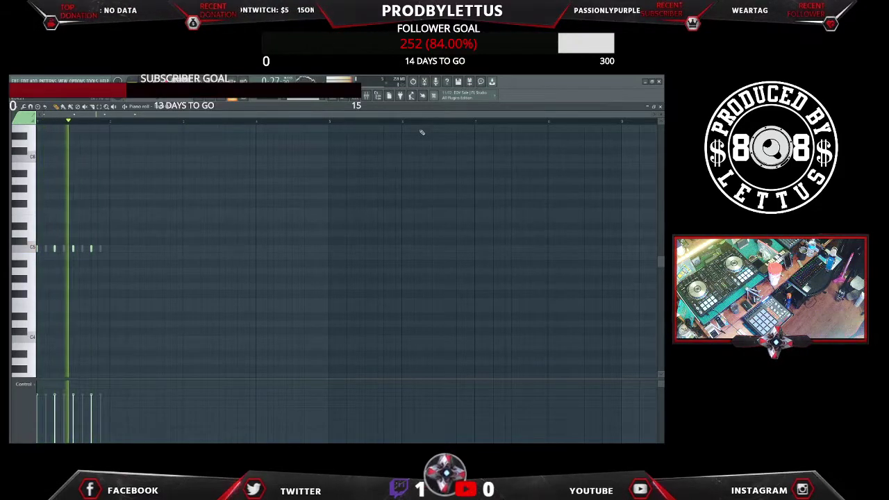
{"action": "key", "text": "space"}
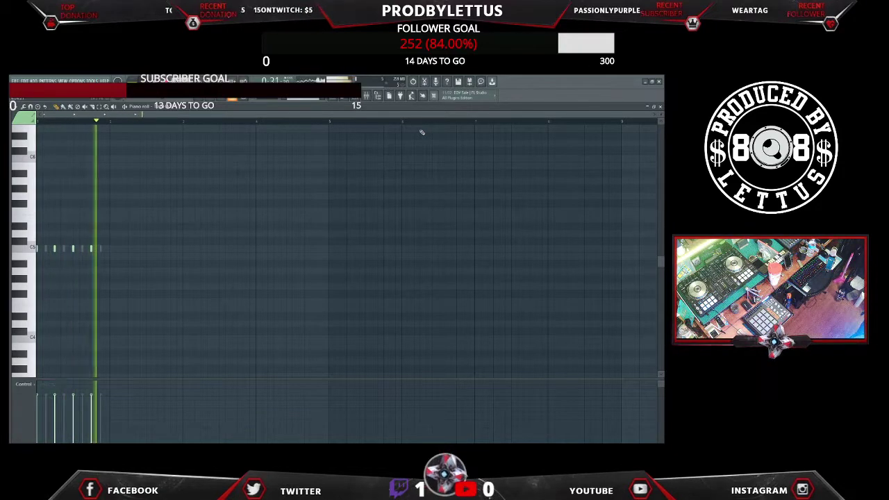
Restart the song playback and bring up the channel rack maximized to fill the workspace
{"action": "key", "text": "space"}
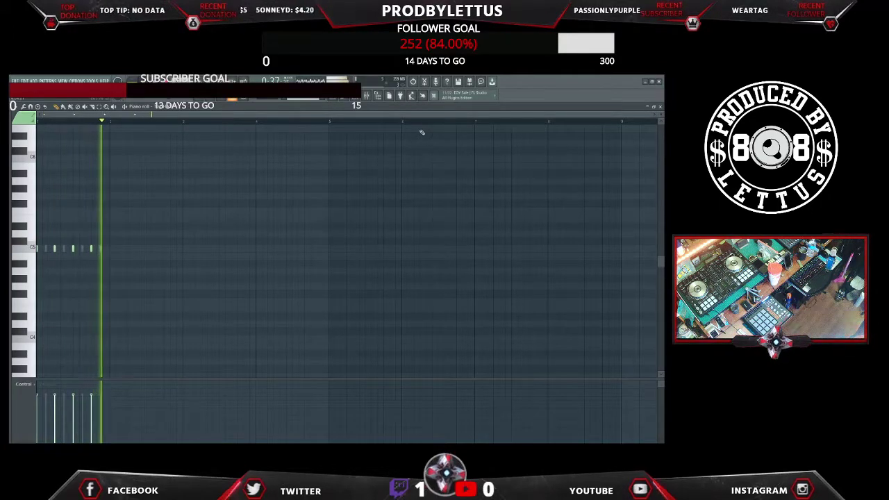
{"action": "key", "text": "space"}
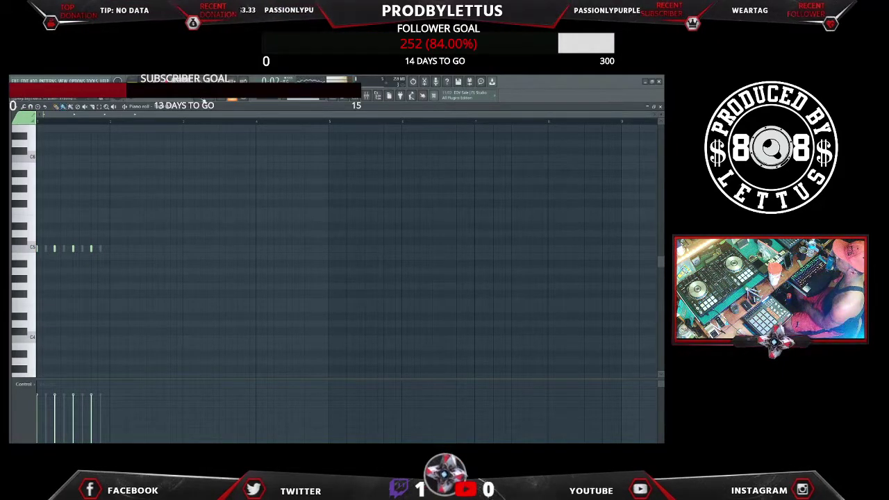
{"action": "key", "text": "F6"}
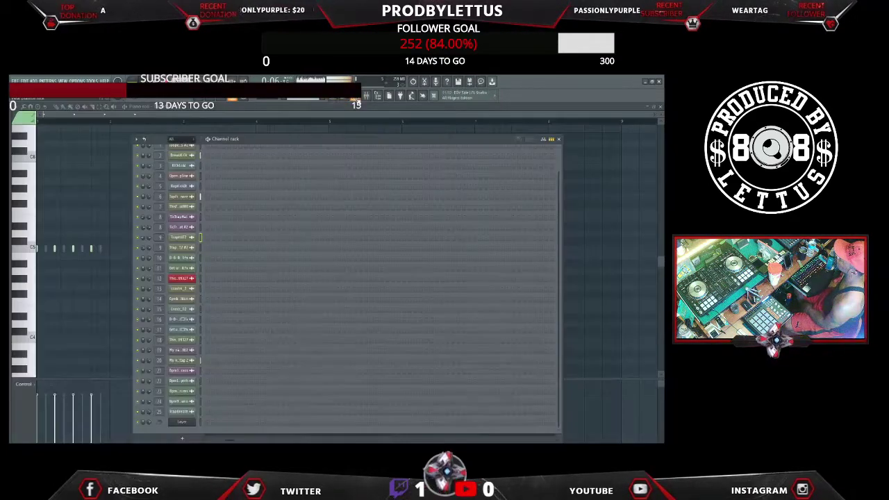
{"action": "key", "text": "F6"}
{"action": "key", "text": "F6"}
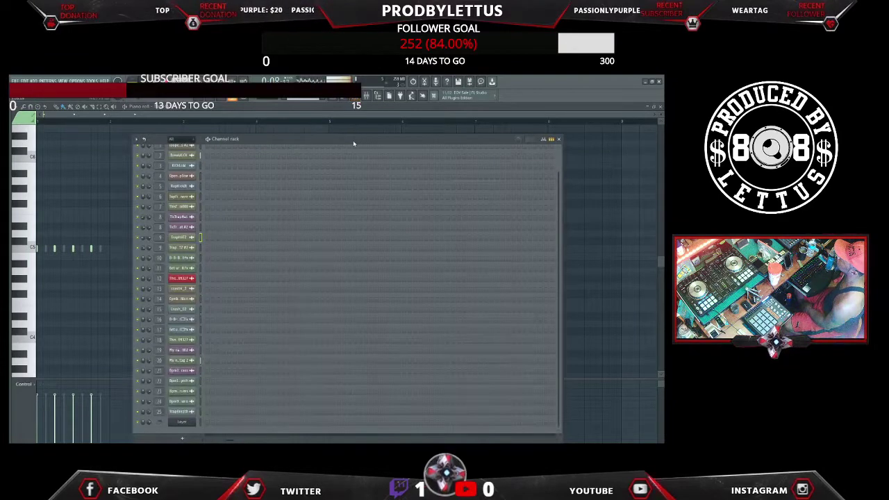
{"action": "double_click", "coordinate": [354, 144]}
Make the first Pattern 2 clip start at about bar 4.5 in the playlist and remove the opening Pattern 3 clip from the open-hat track
{"action": "key", "text": "F5"}
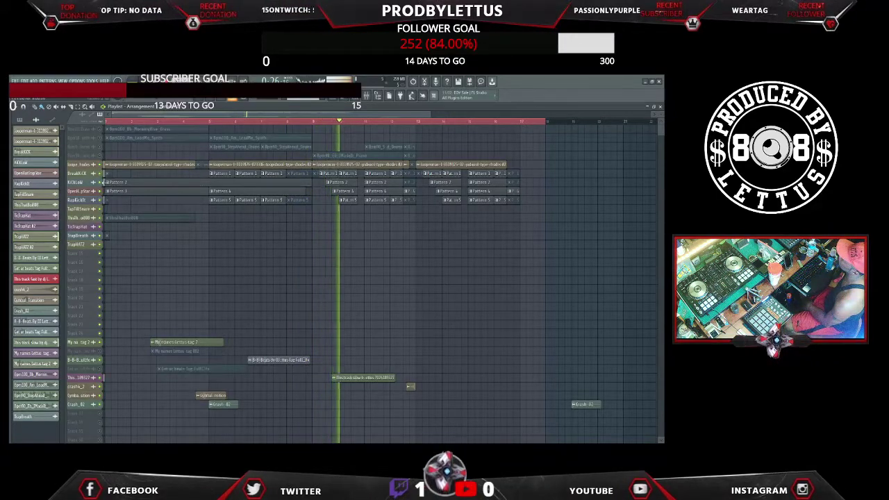
{"action": "left_click_drag", "start_coordinate": [107, 184], "coordinate": [195, 183]}
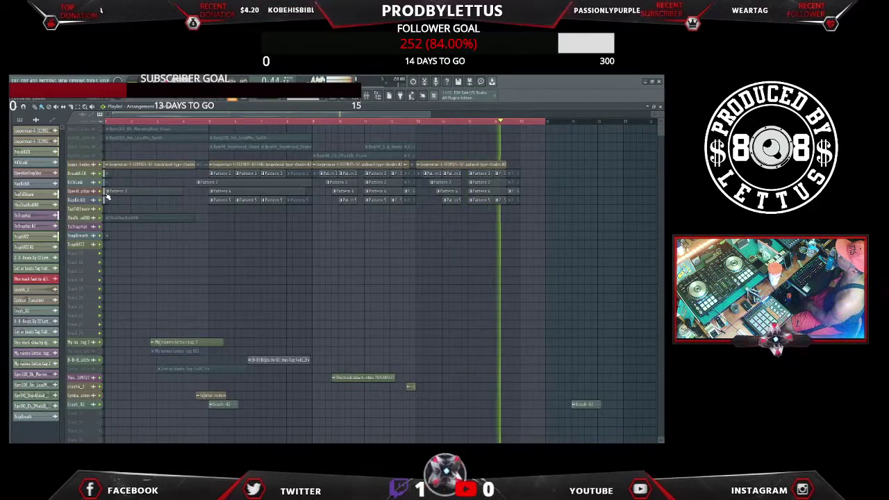
{"action": "left_click_drag", "start_coordinate": [116, 194], "coordinate": [131, 195]}
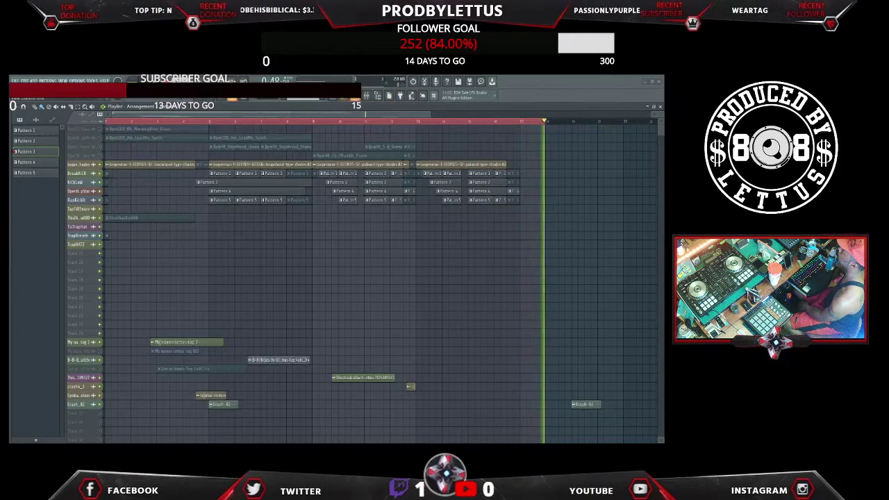
Examine the sampler settings of the Bpm100_Am_LeadMe_Synth channel and close them again
{"action": "key", "text": "F6"}
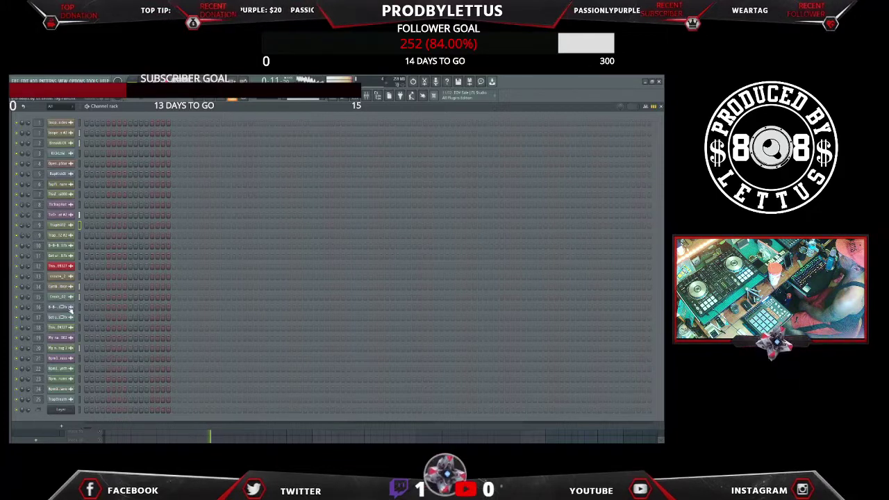
{"action": "left_click", "coordinate": [64, 368]}
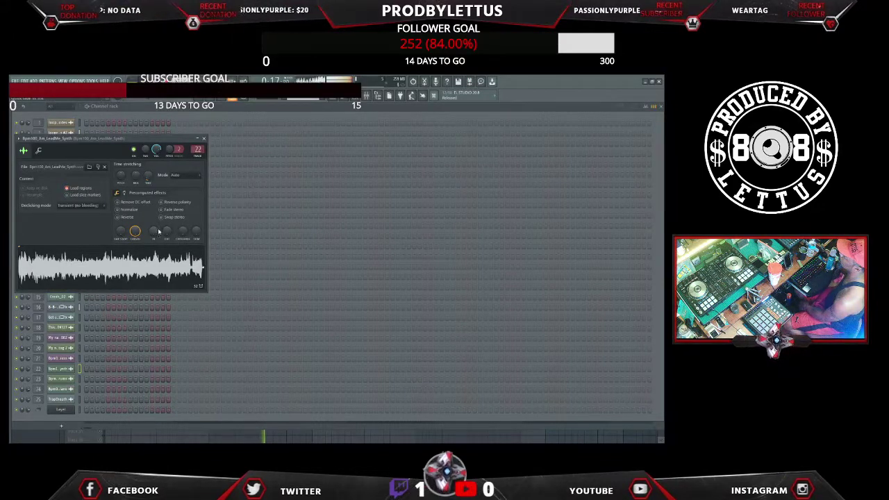
{"action": "left_click", "coordinate": [203, 138]}
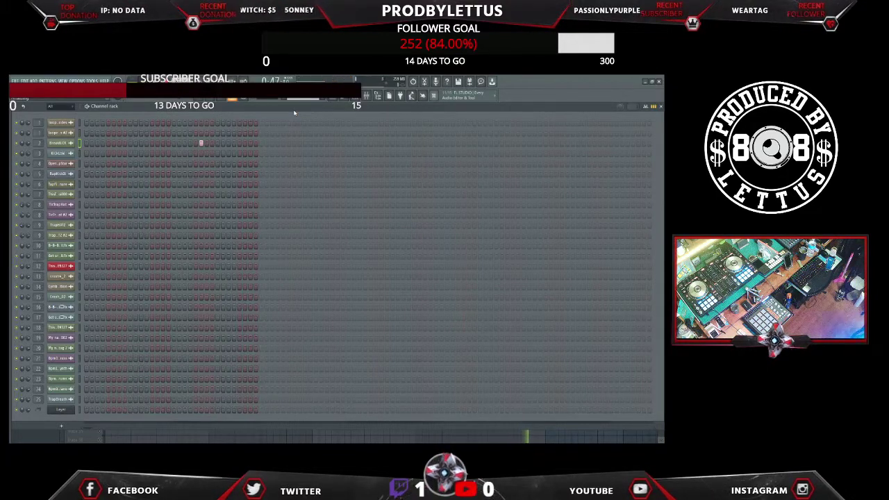
Raise the Trim amount of the TrapBreath sample, lower its mixer track volume, and audition the sample
{"action": "key", "text": "space"}
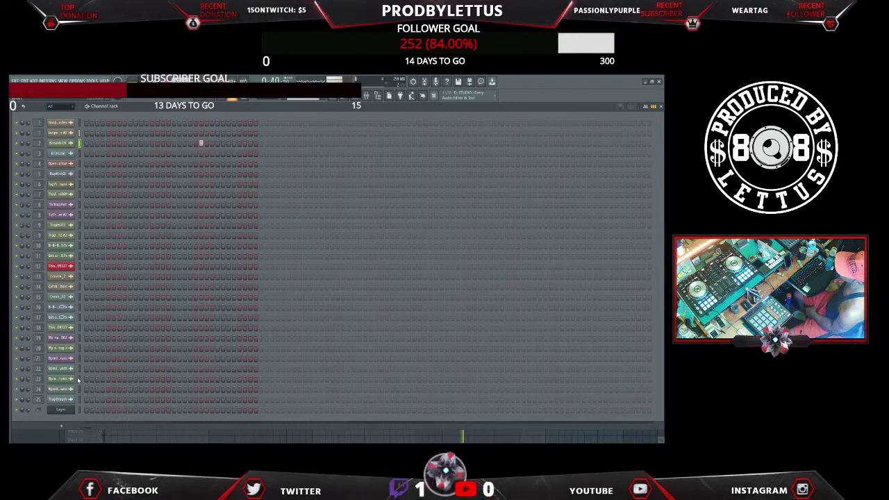
{"action": "left_click", "coordinate": [72, 399]}
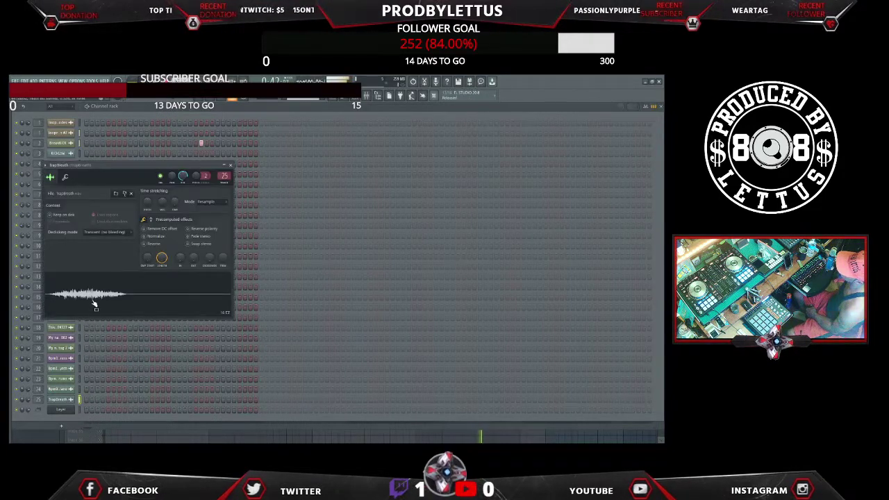
{"action": "left_click_drag", "start_coordinate": [222, 258], "coordinate": [222, 253]}
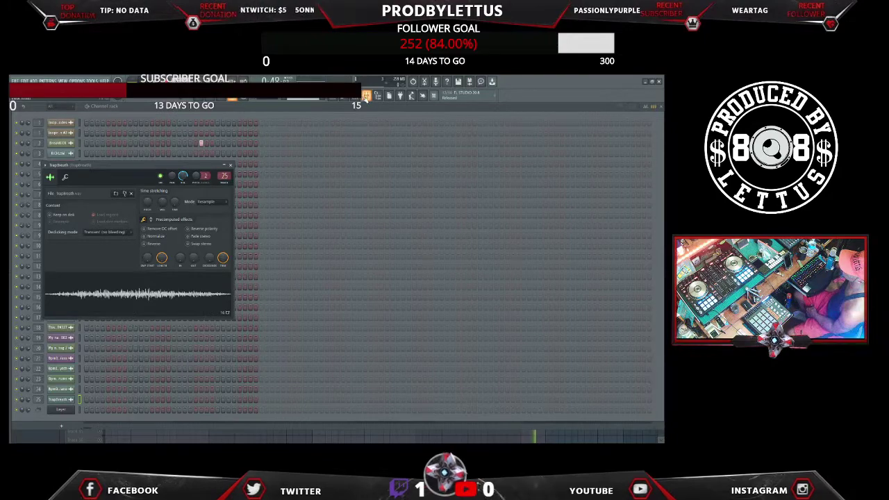
{"action": "key", "text": "F9"}
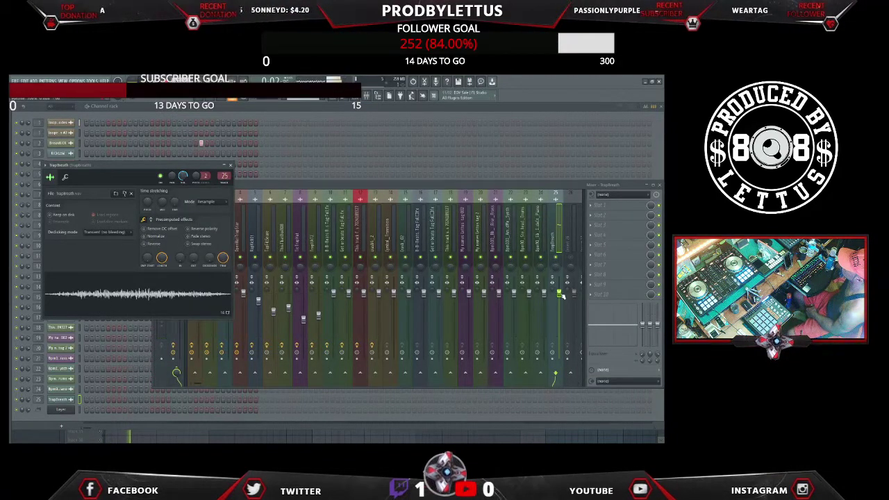
{"action": "left_click", "coordinate": [102, 300]}
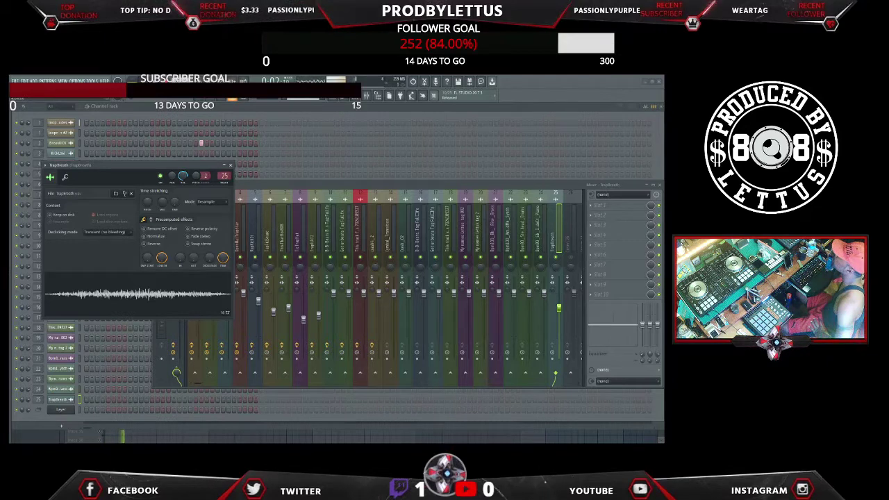
Shorten the time selection in the playlist so that it runs from the song start to bar 17
{"action": "left_click", "coordinate": [349, 165]}
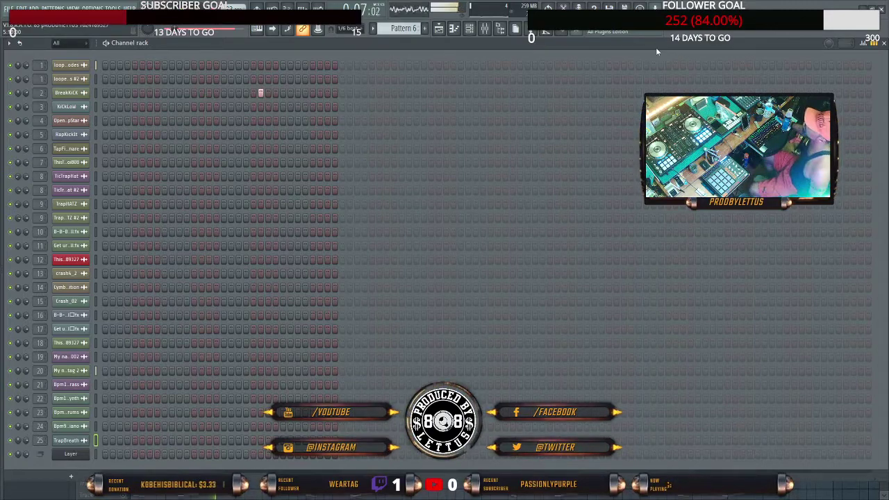
{"action": "left_click", "coordinate": [461, 29]}
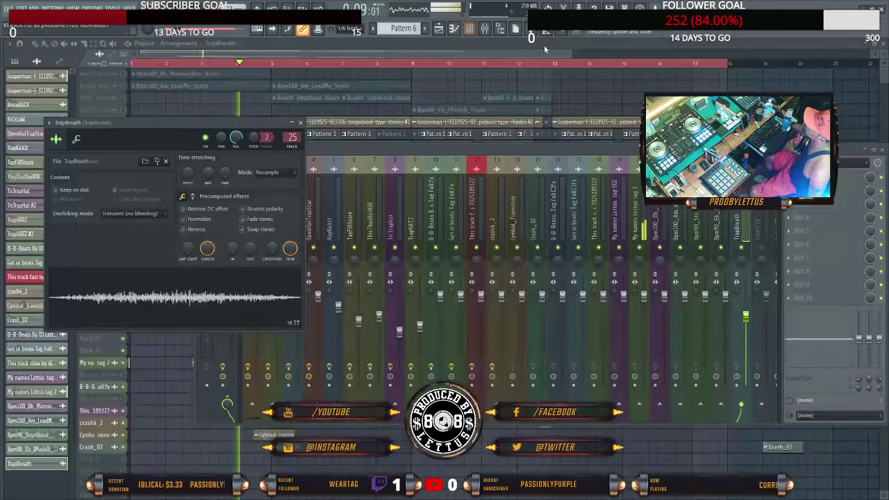
{"action": "left_click", "coordinate": [694, 60]}
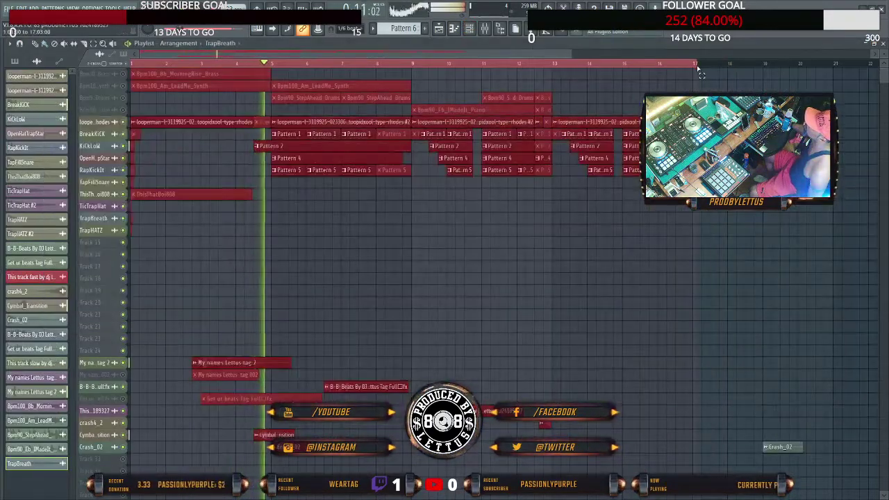